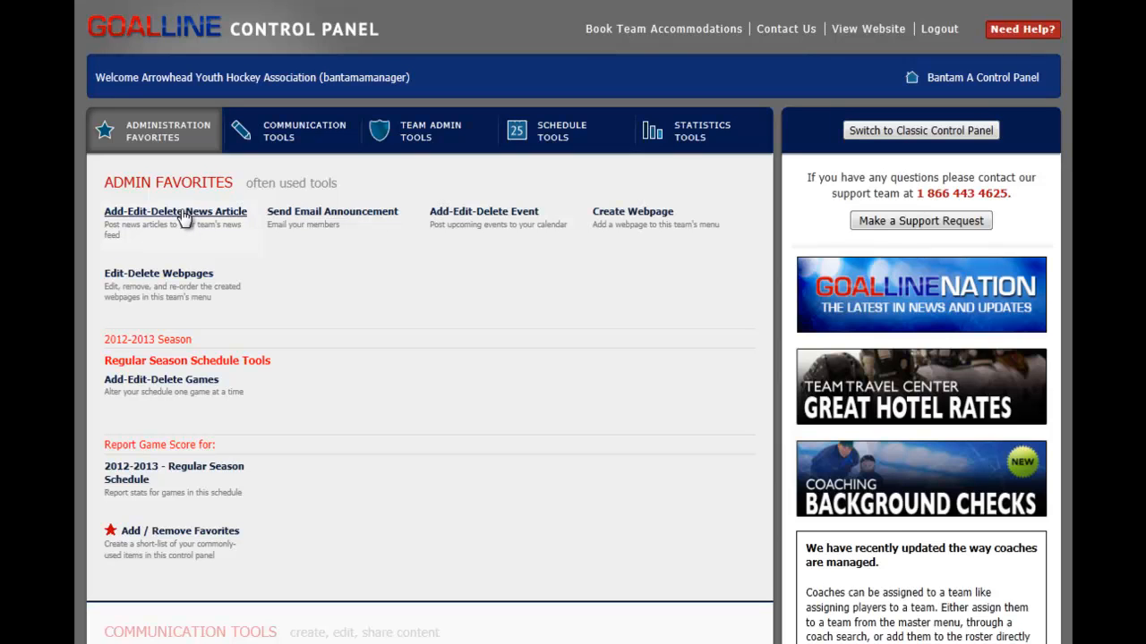
Step: Open the tool for adding, editing and deleting the team's news articles
left_click(307, 146)
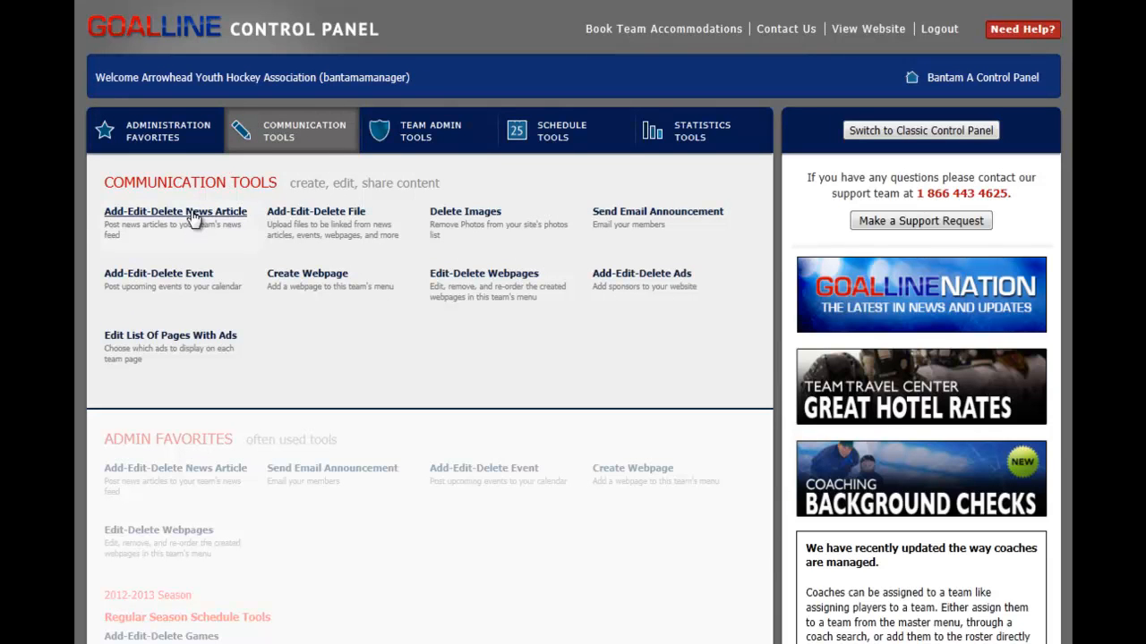
left_click(184, 149)
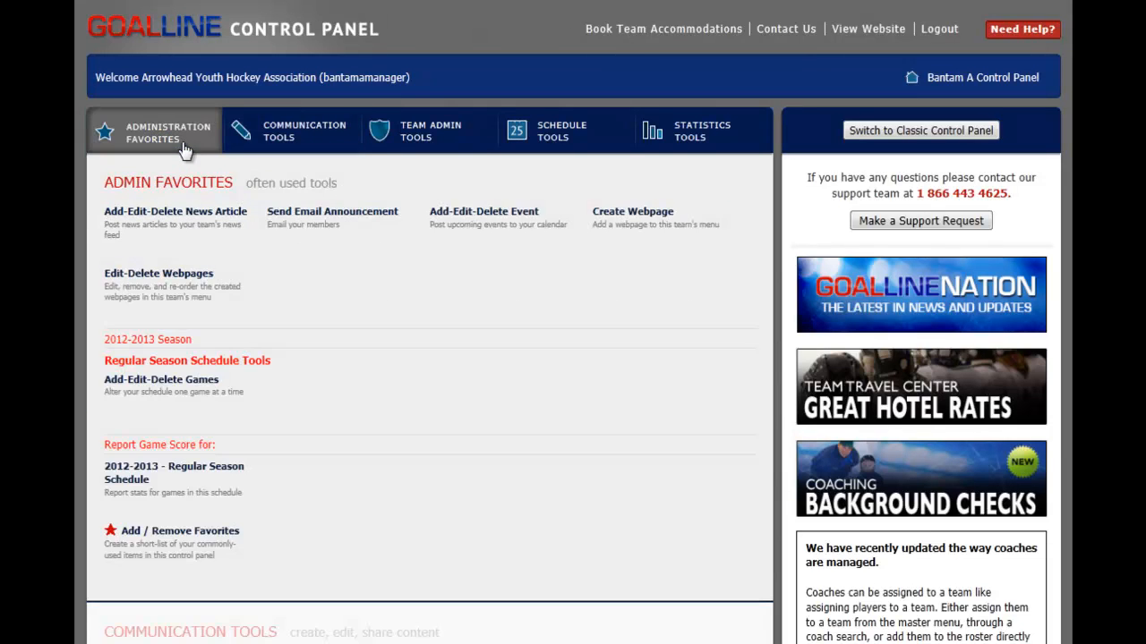
left_click(172, 215)
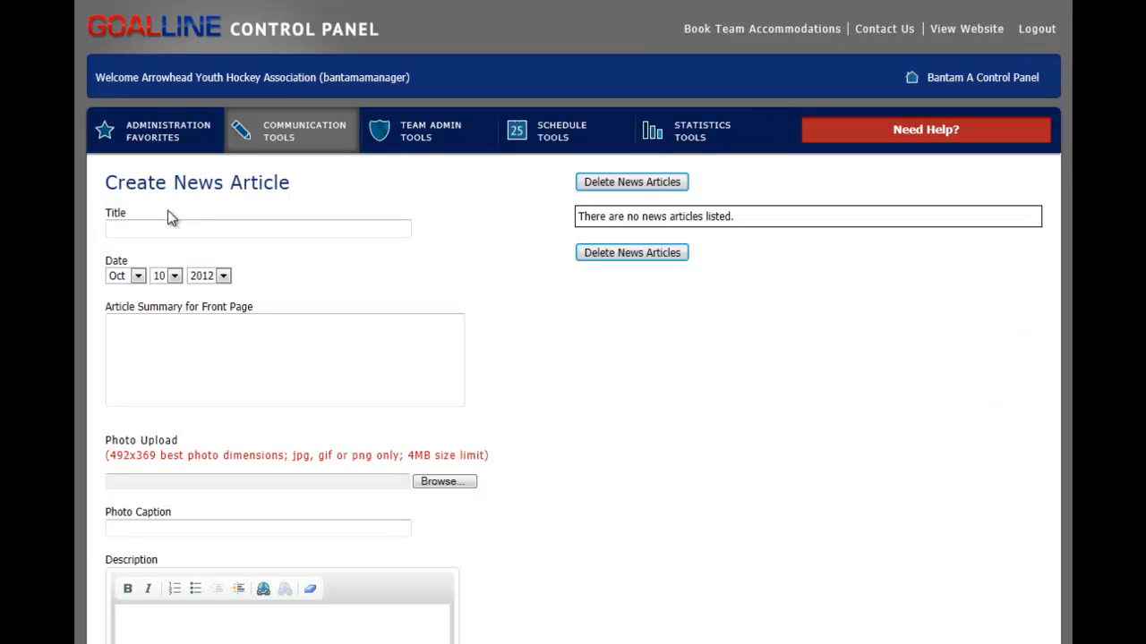
Step: Title the news article "test" and enter "test article." as its front page summary
left_click(190, 230)
type("test")
left_click(192, 337)
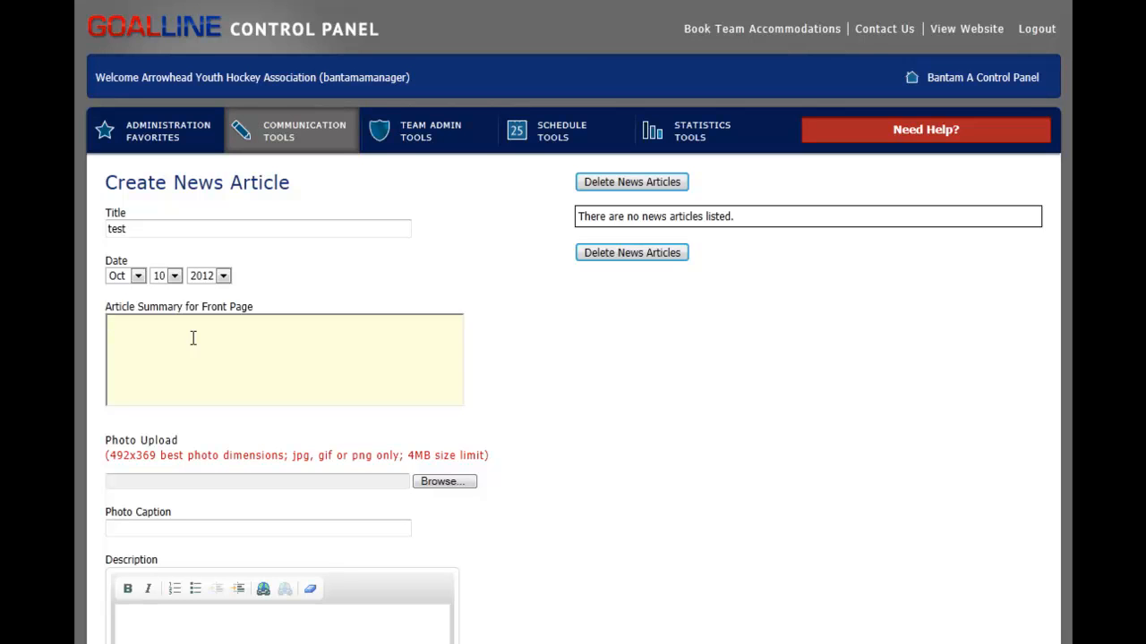
type("test article.")
scroll(201, 452, "down", 2)
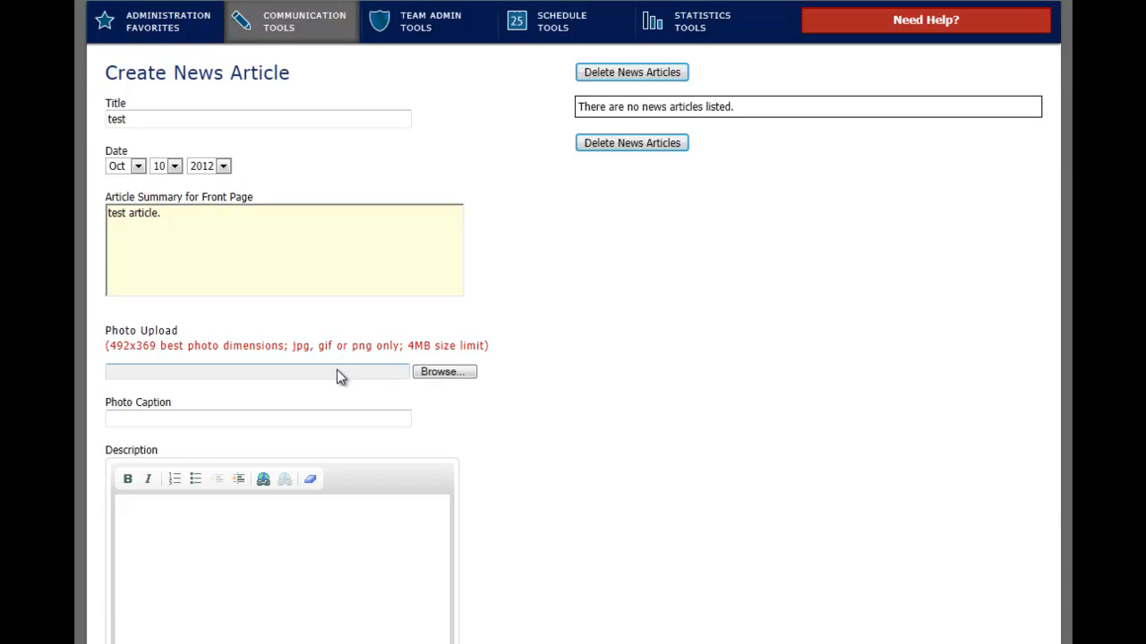
Step: Fill the article description with the sentence "Test Article." four times in one line
left_click(243, 417)
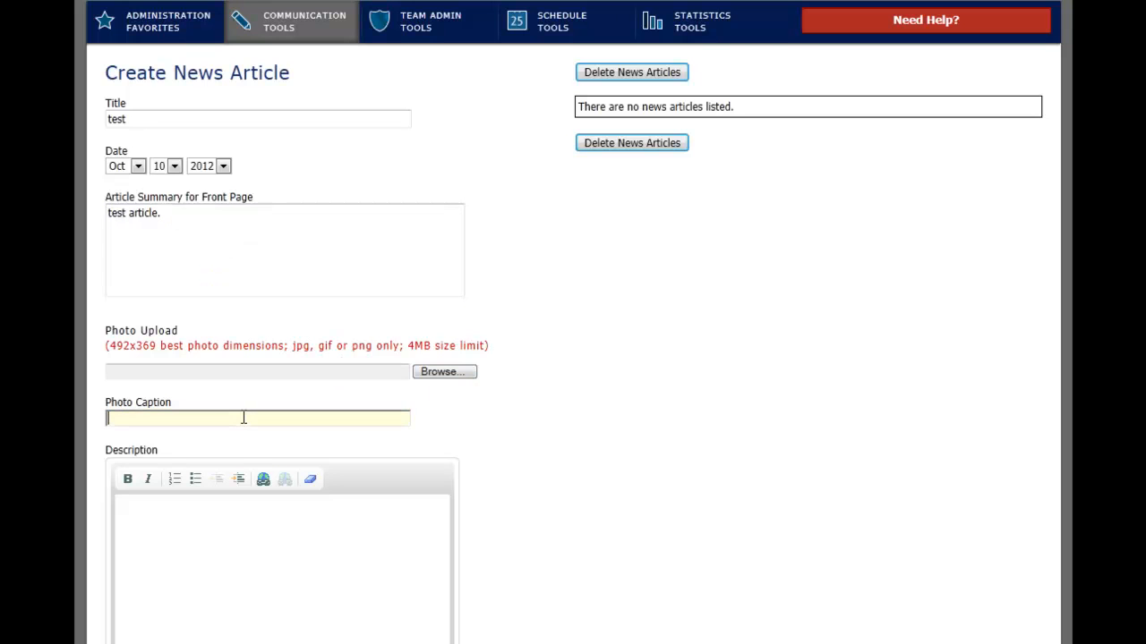
left_click(225, 532)
scroll(298, 537, "down", 2)
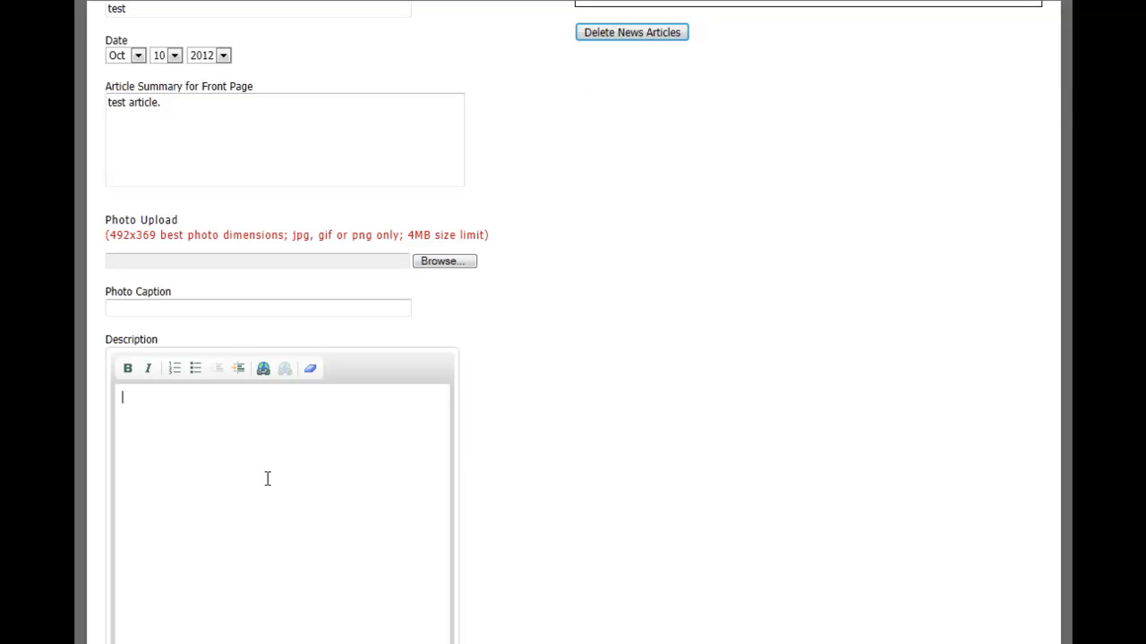
type("Test Article.")
left_click_drag(182, 397, 94, 412)
key("ctrl+c")
left_click(215, 402)
key("ctrl+v")
key("ctrl+v")
key("ctrl+v")
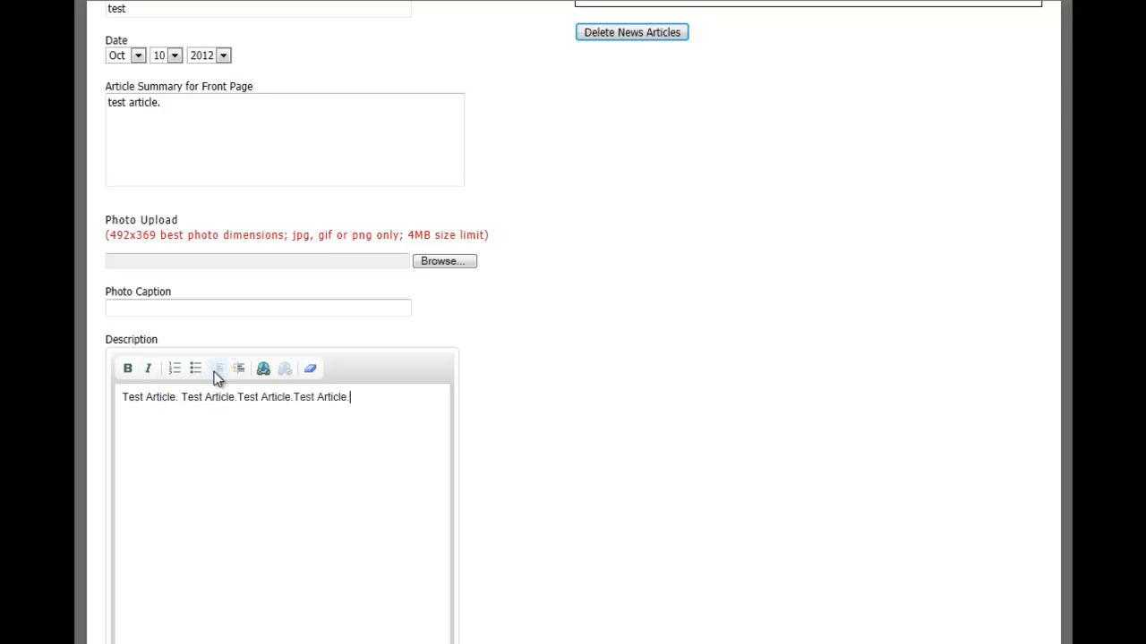
Step: Format the third "Test Article" in the description as bold and italic
left_click_drag(238, 398, 292, 399)
left_click(128, 370)
left_click(150, 370)
left_click(394, 385)
Step: Add a numbered list with two "Test Article." items below the first description line
key("Return")
left_click(173, 370)
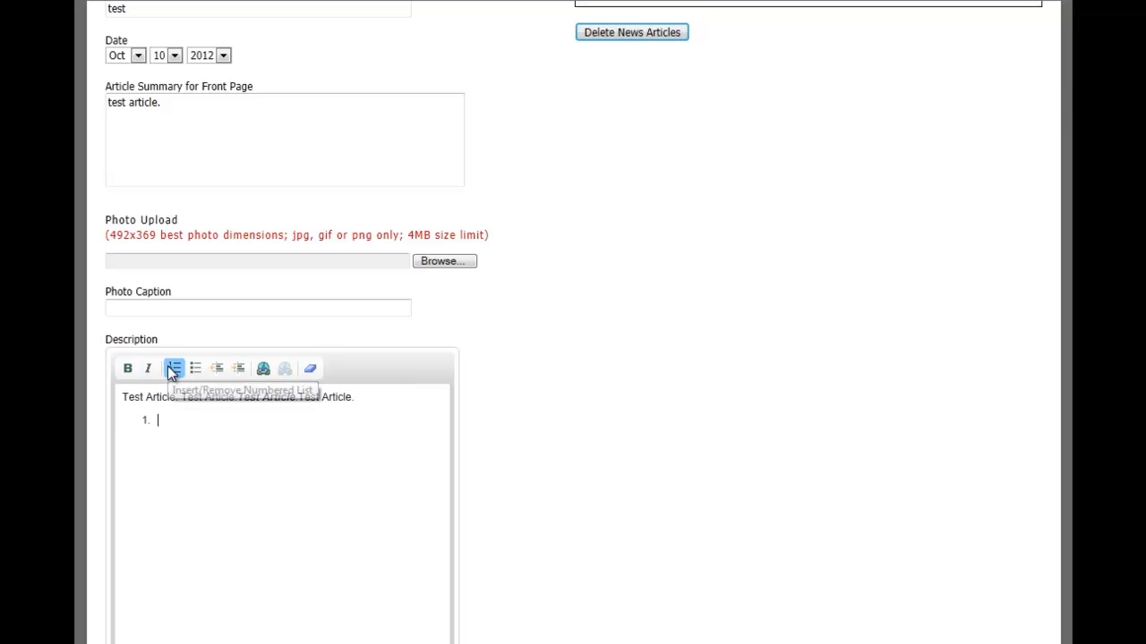
key("ctrl+v")
key("Return")
key("ctrl+v")
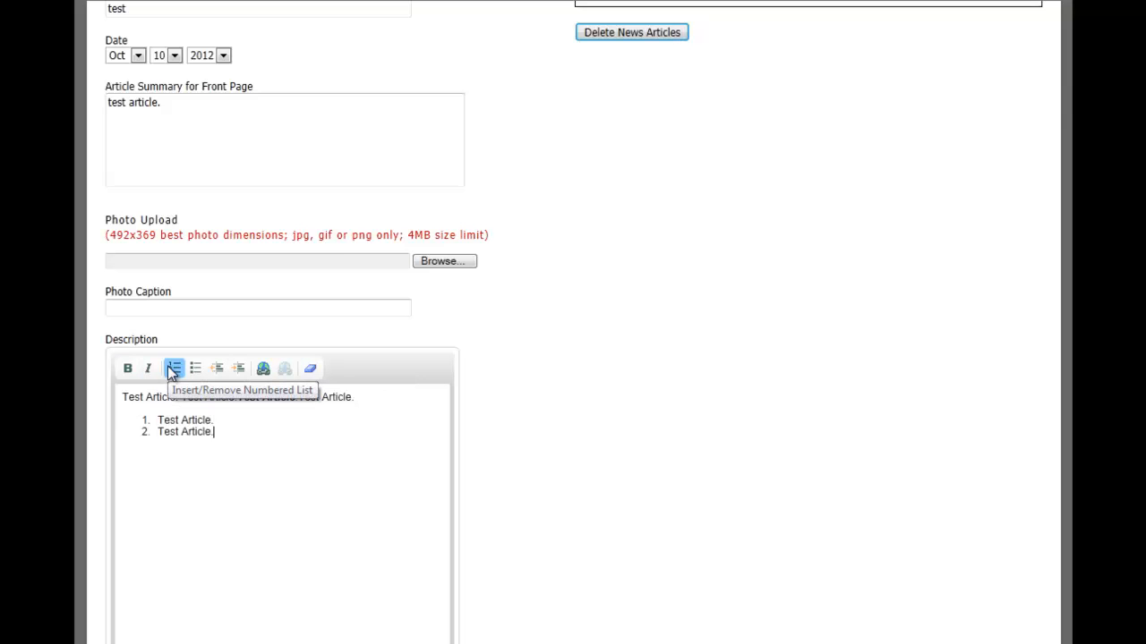
Step: Add a bulleted list with two "Test Article." items below the numbered list
key("Return")
left_click(195, 369)
key("ctrl+v")
key("ctrl+v")
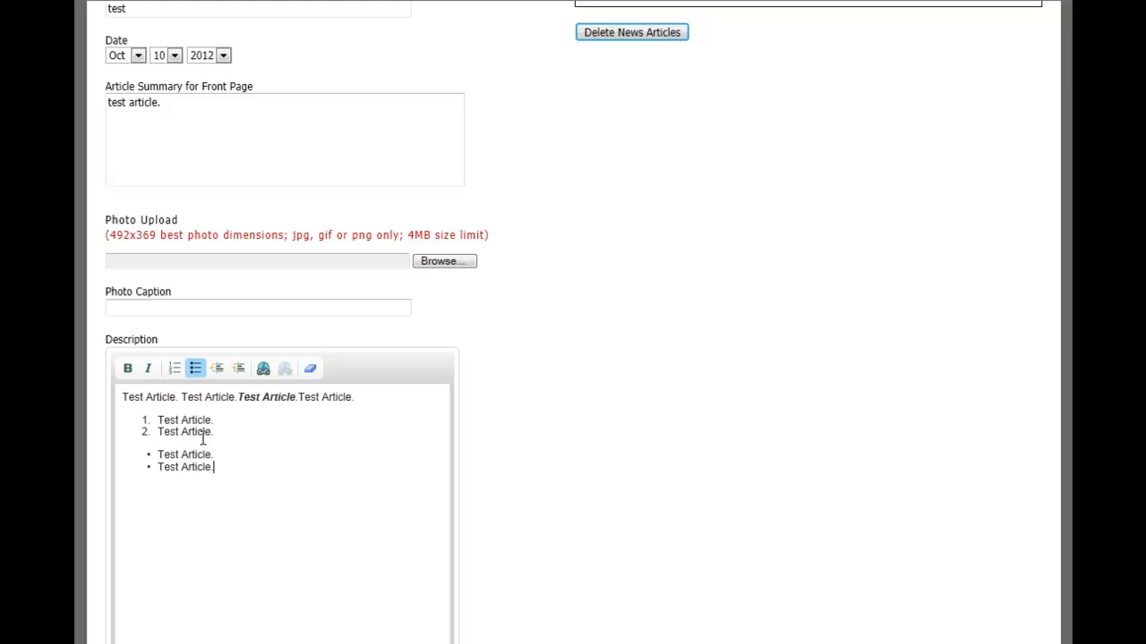
Step: Examine the recipient groups in the email form, switching the Referees option on and off again
scroll(202, 438, "down", 6)
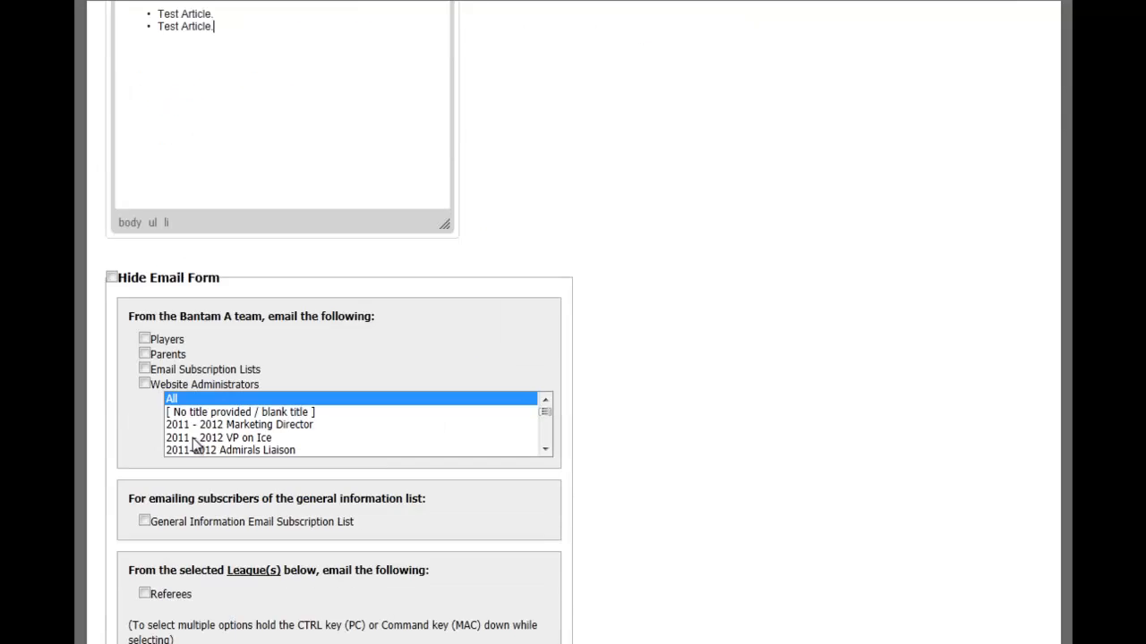
scroll(86, 356, "down", 2)
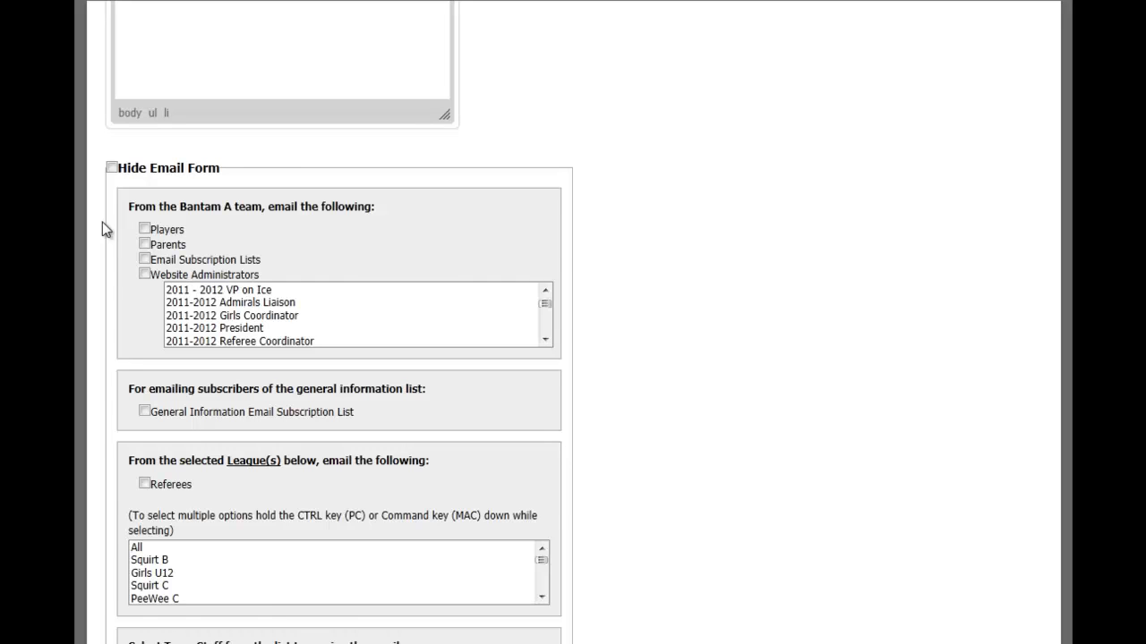
scroll(102, 223, "down", 3)
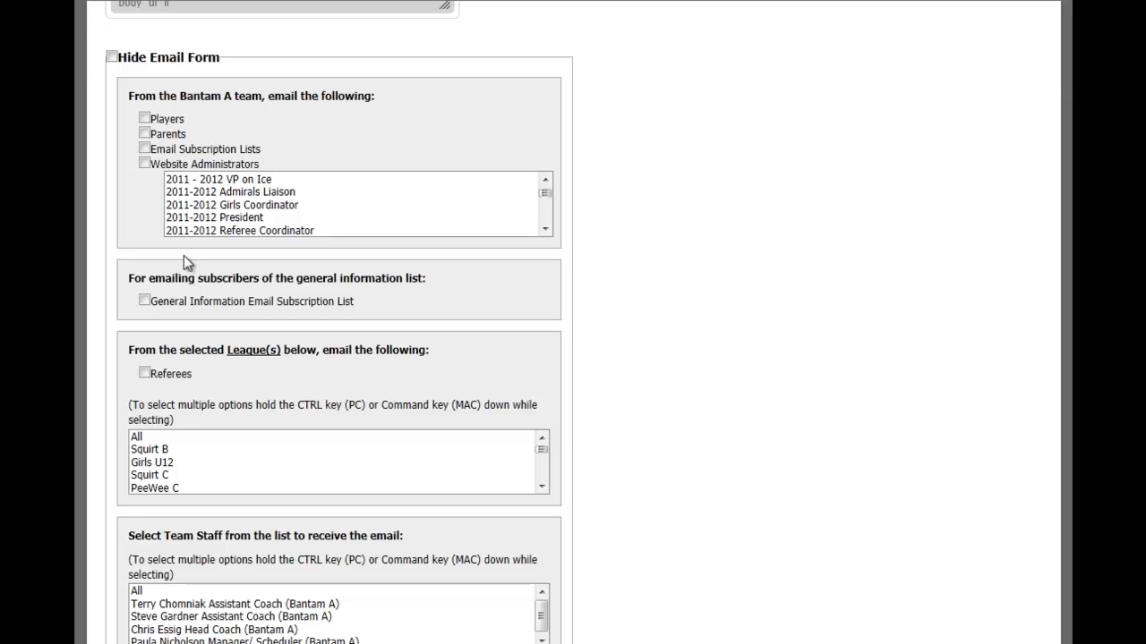
scroll(184, 256, "down", 2)
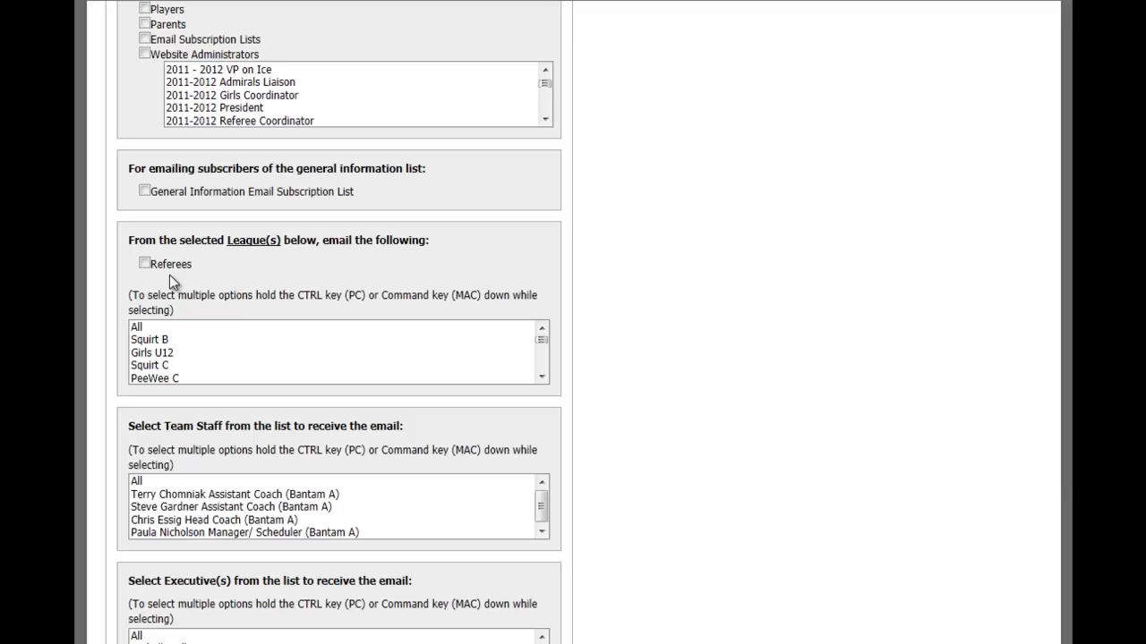
left_click(144, 263)
left_click(144, 263)
scroll(317, 310, "down", 2)
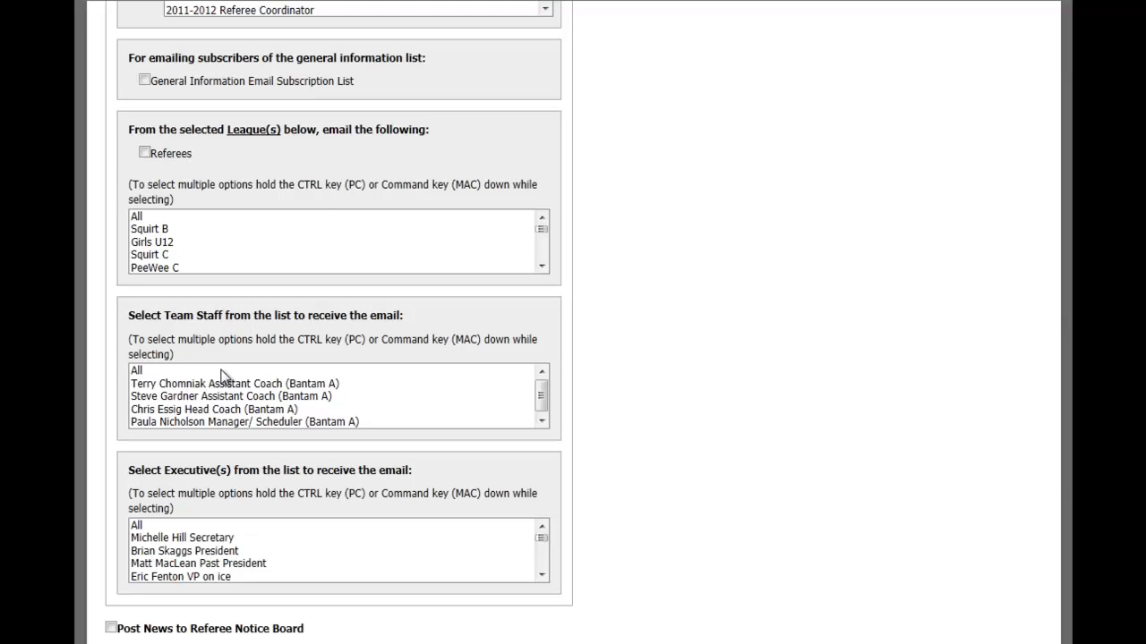
Step: Try selecting individual coaches in the team staff recipient list, ending with only All selected
left_click(139, 372)
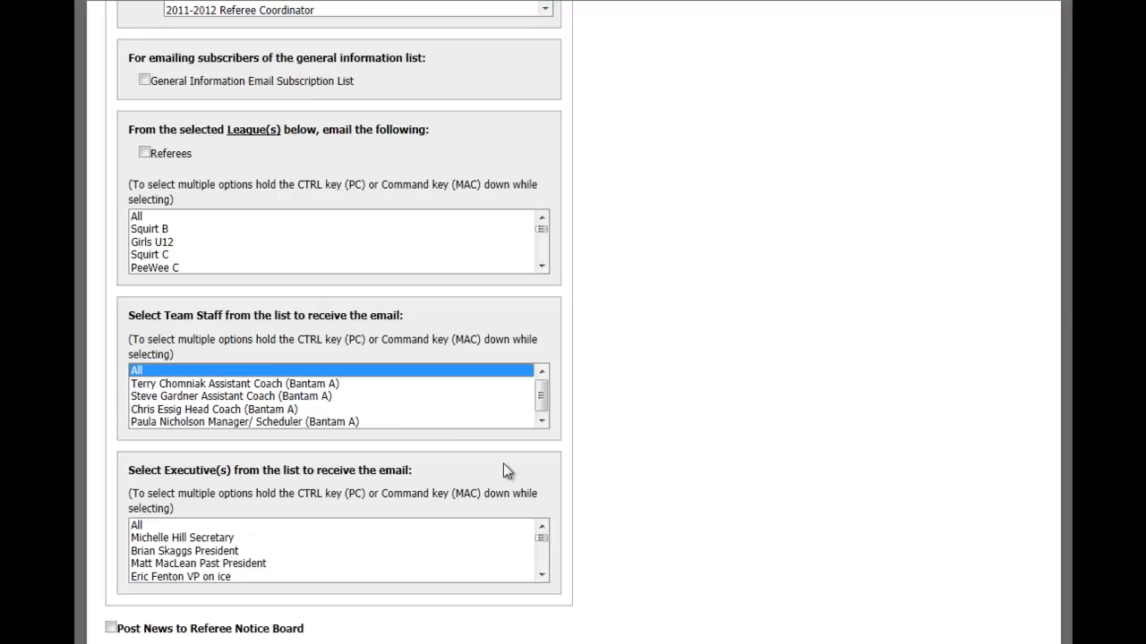
left_click(202, 397, "ctrl")
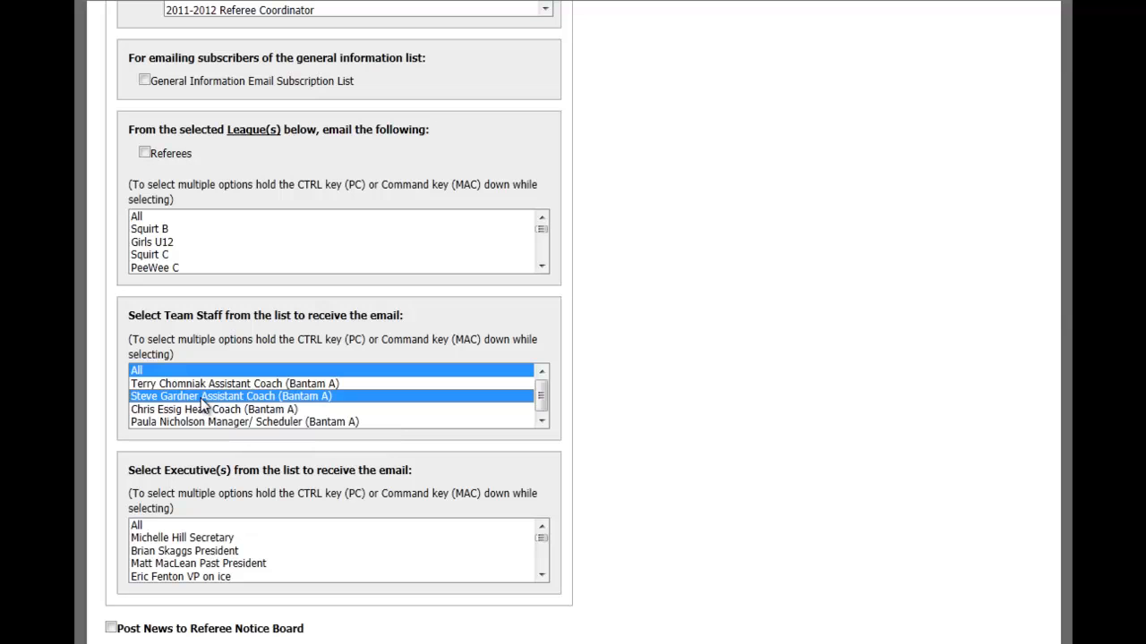
left_click(204, 409, "ctrl")
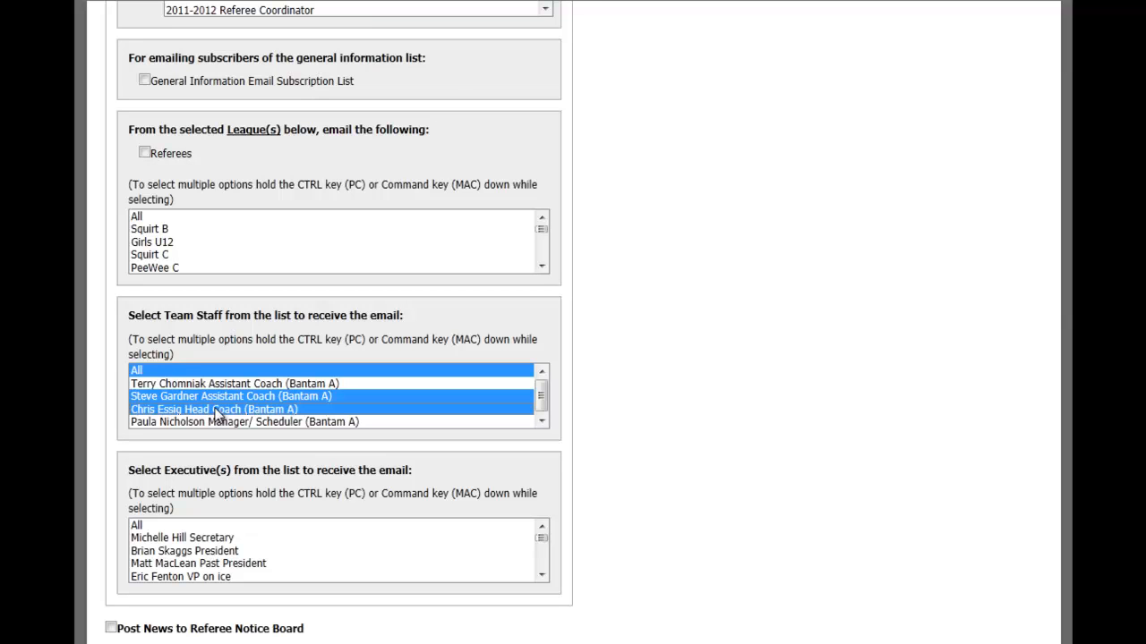
left_click(195, 370)
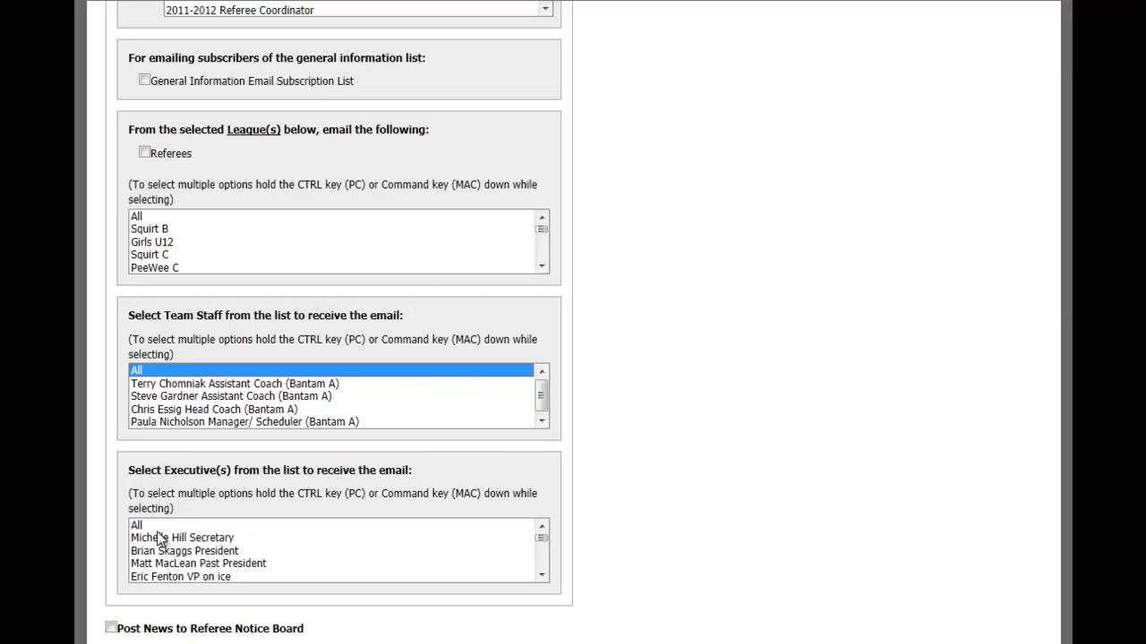
Step: Hide the email form for the news article and save the article
scroll(662, 244, "up", 3)
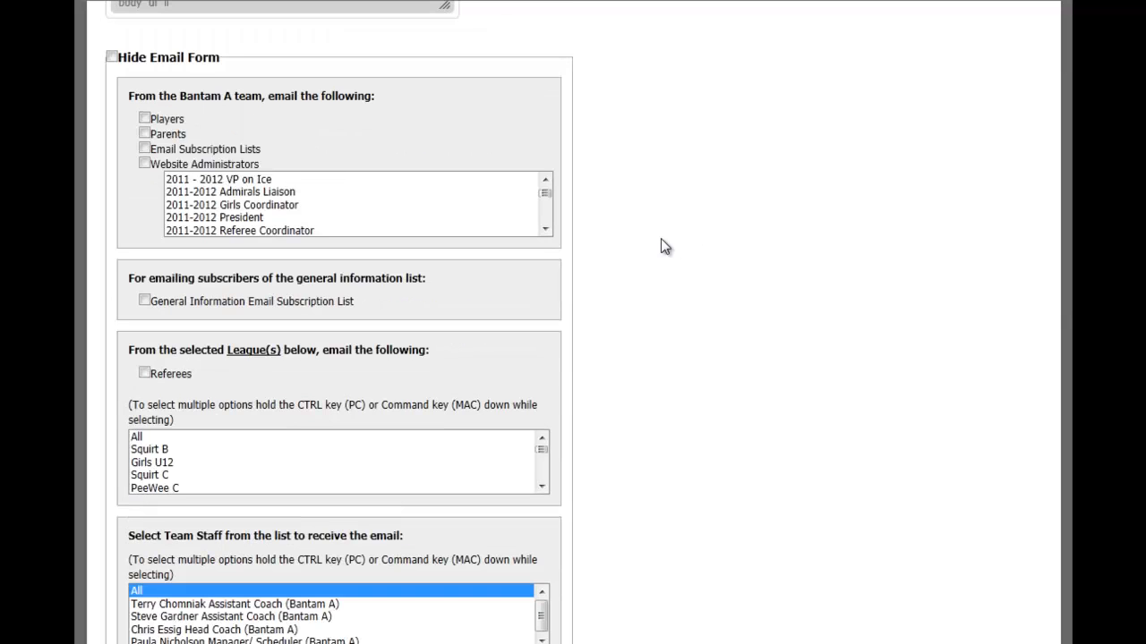
scroll(497, 231, "up", 1)
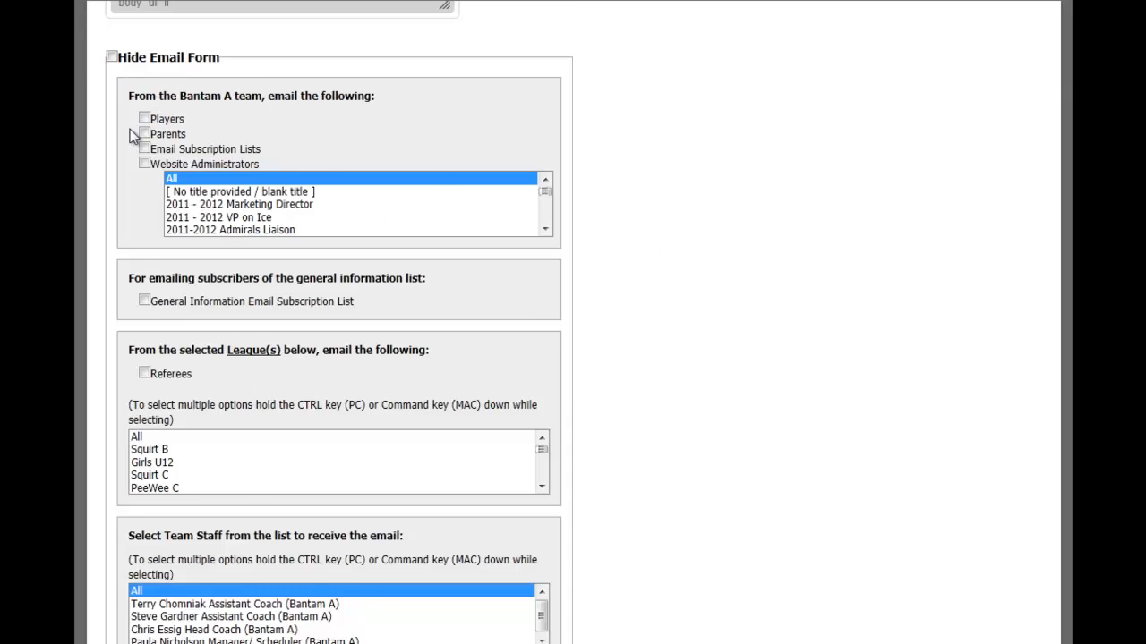
scroll(249, 323, "down", 1)
scroll(251, 337, "down", 1)
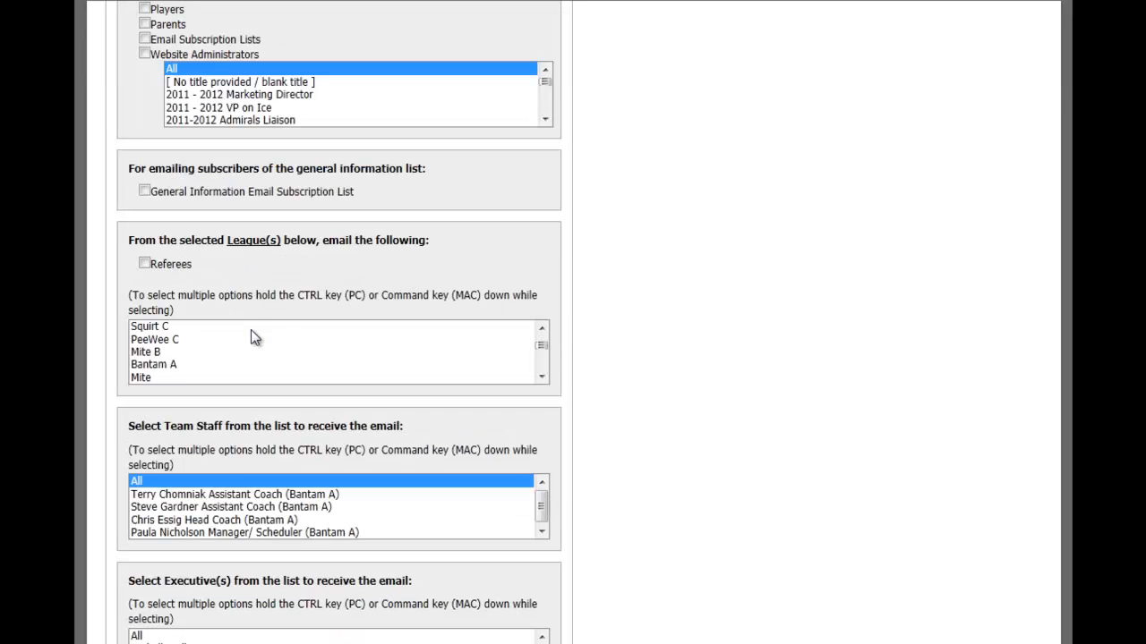
left_click(220, 483, "ctrl")
scroll(147, 286, "up", 4)
left_click(113, 389)
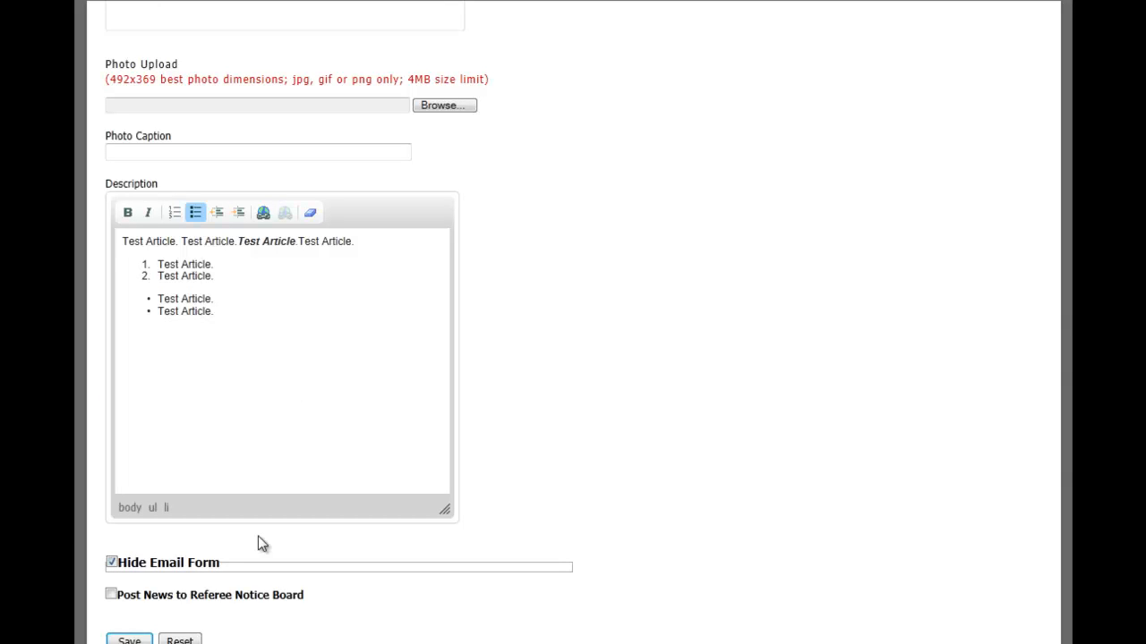
left_click(129, 641)
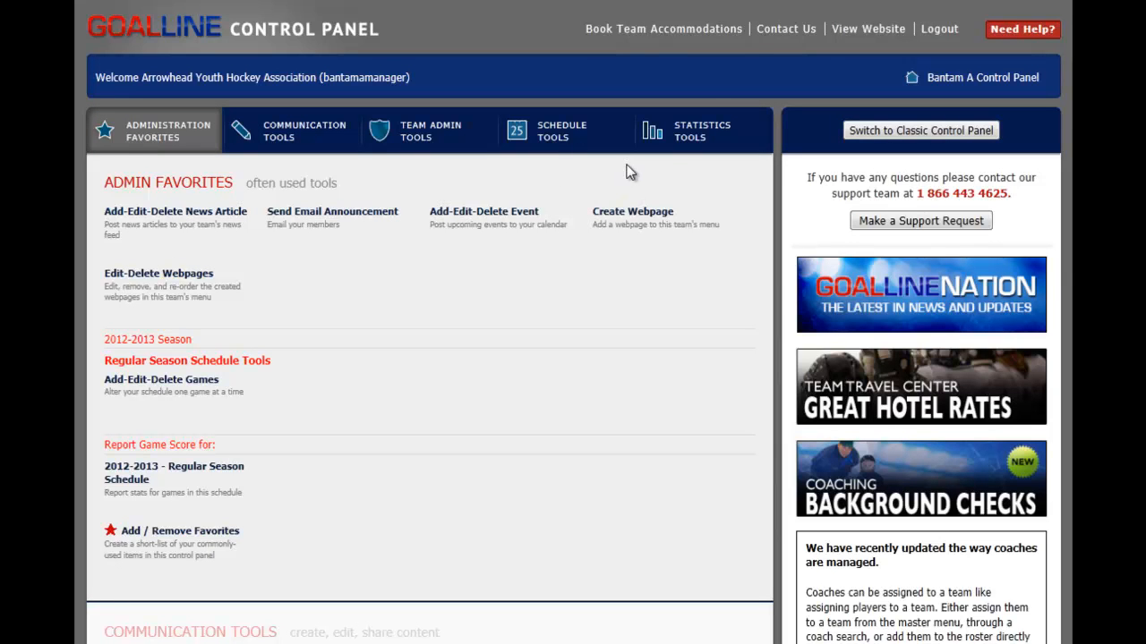
Step: View the team website and open the full story of the "test" news article
left_click(848, 33)
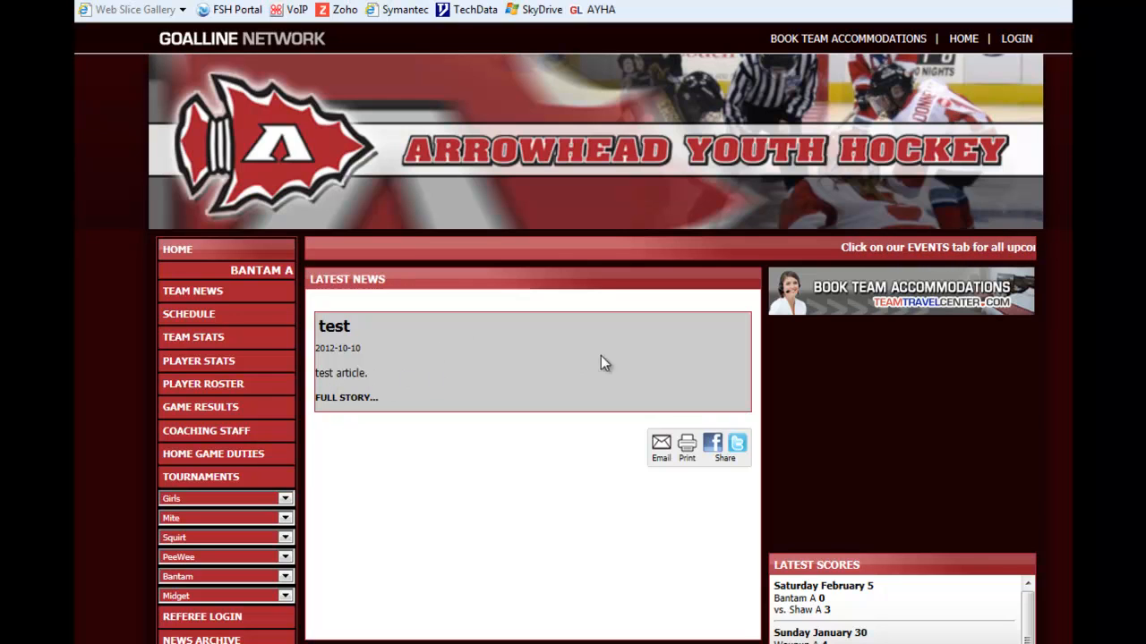
left_click(369, 404)
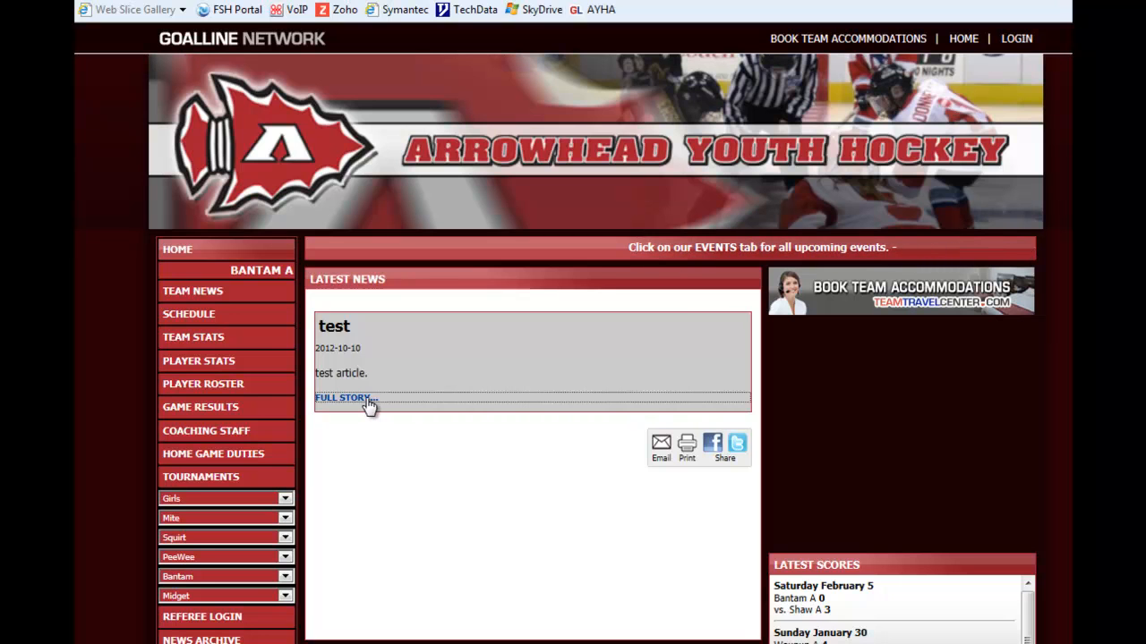
left_click(368, 401)
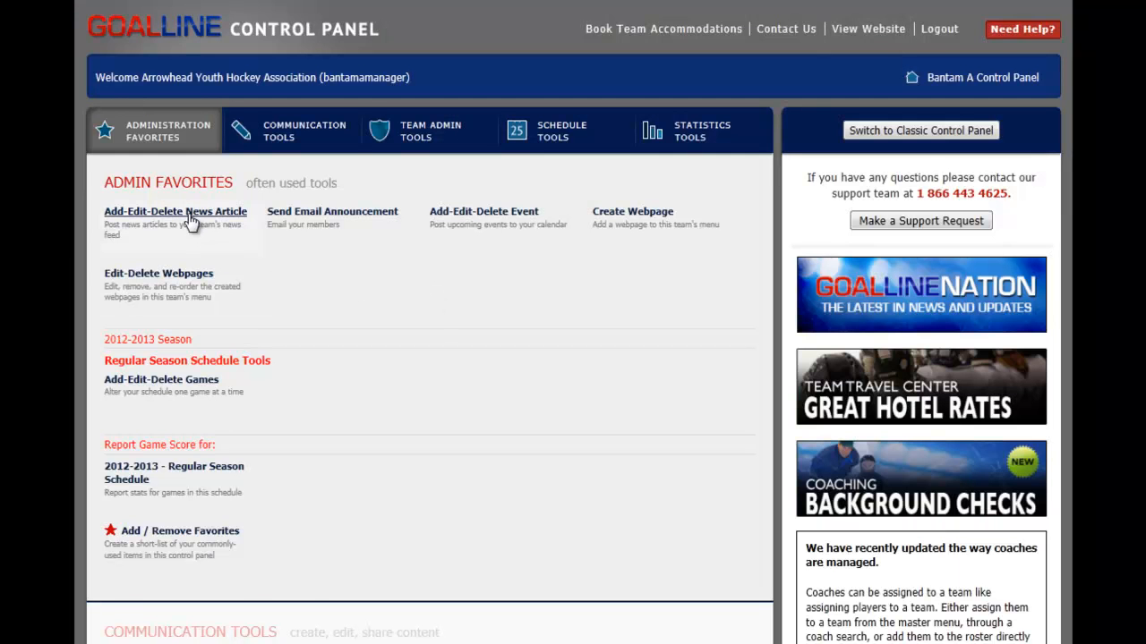
Step: Return to the control panel's news article tool and open the "test" article for editing
left_click(191, 215)
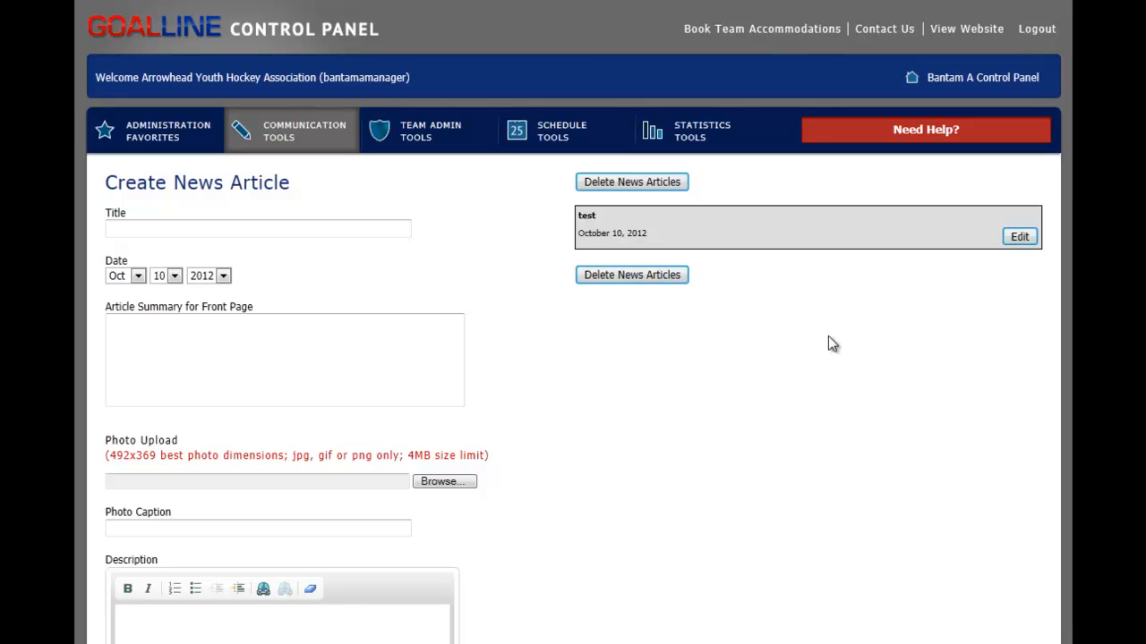
left_click(1020, 237)
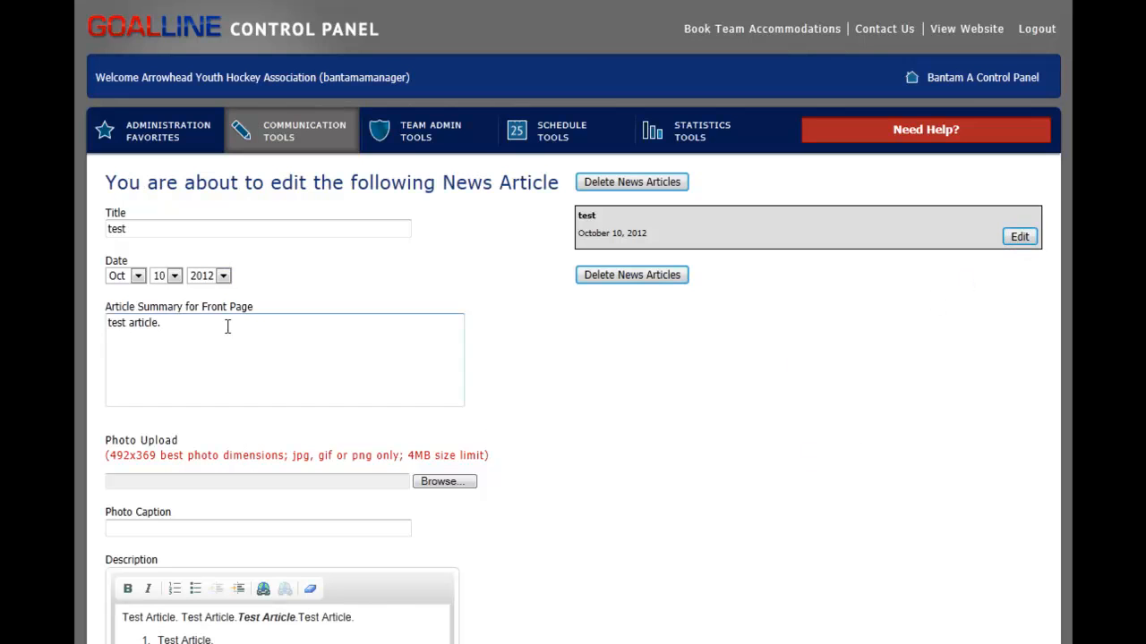
Step: Show the article's email form, review its recipient options, and hide the form again
scroll(313, 278, "down", 5)
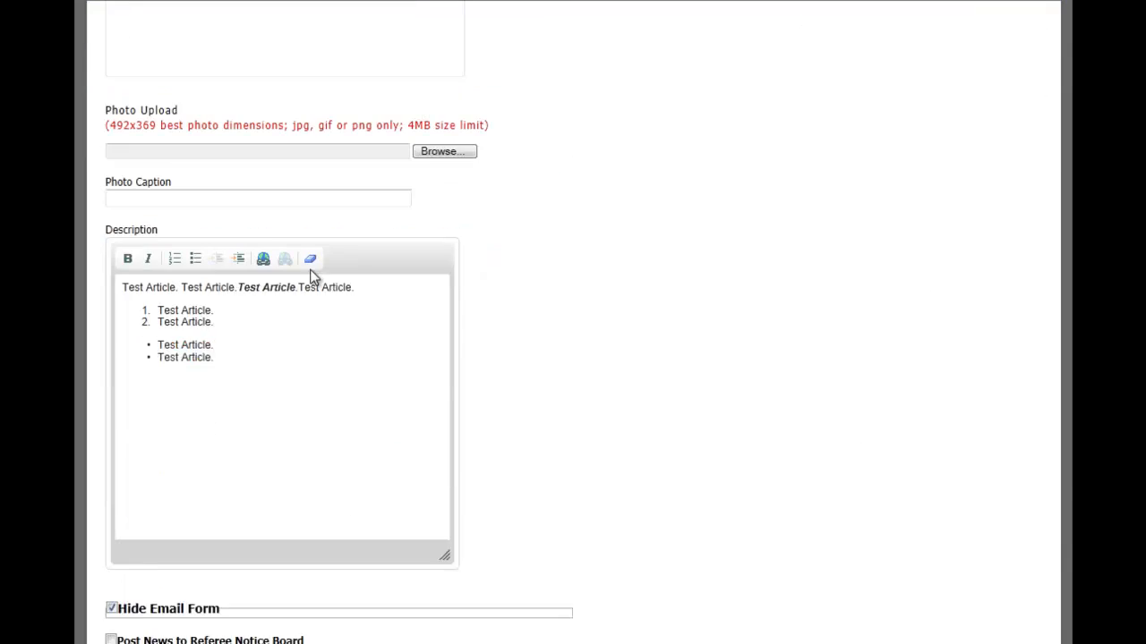
left_click(113, 563)
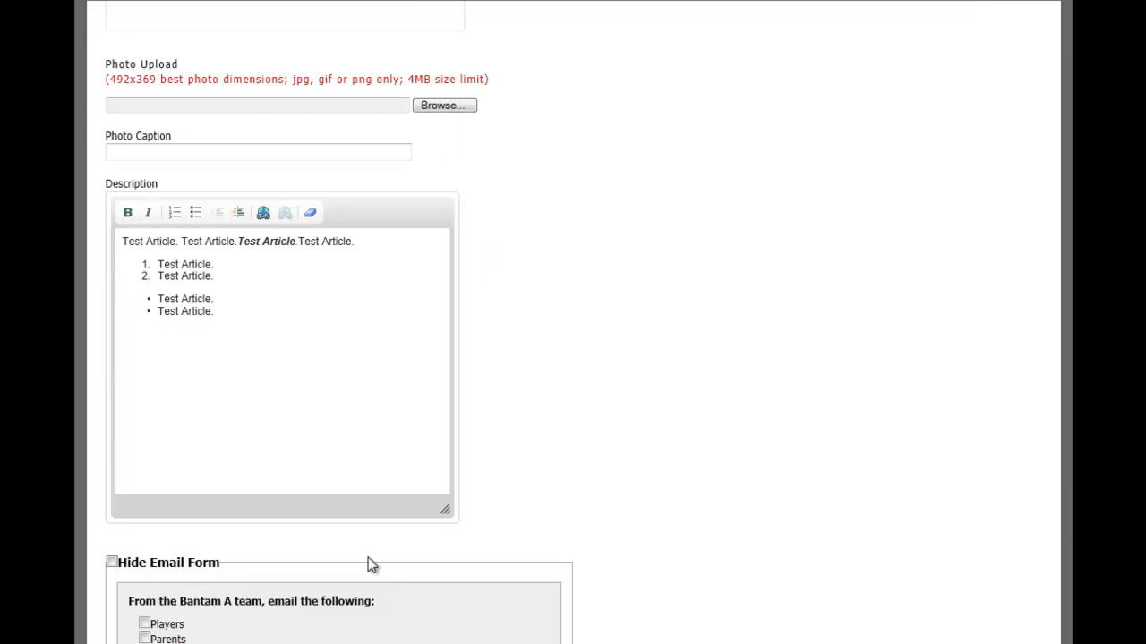
scroll(391, 558, "down", 5)
scroll(391, 555, "down", 2)
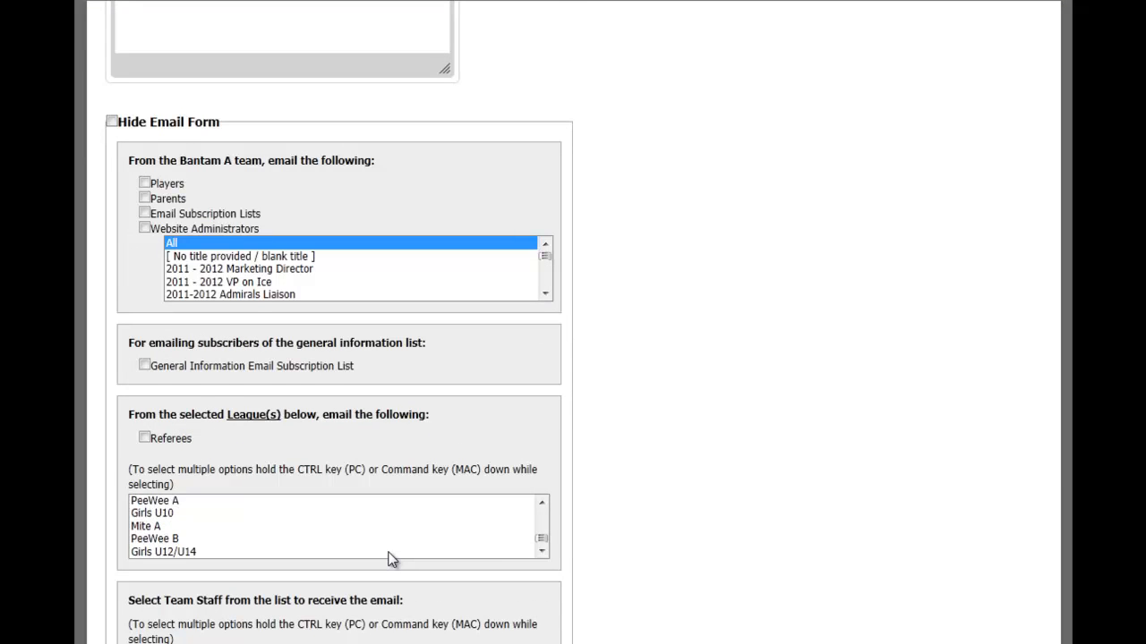
scroll(782, 543, "down", 4)
scroll(686, 342, "up", 6)
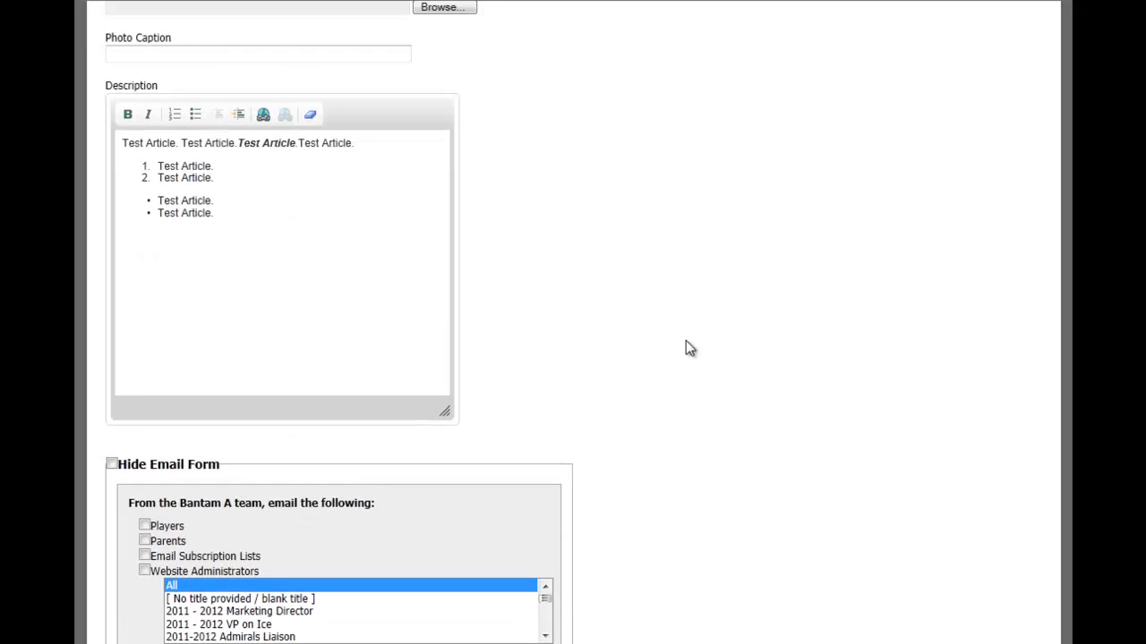
scroll(348, 464, "down", 3)
scroll(123, 230, "up", 1)
left_click(112, 244)
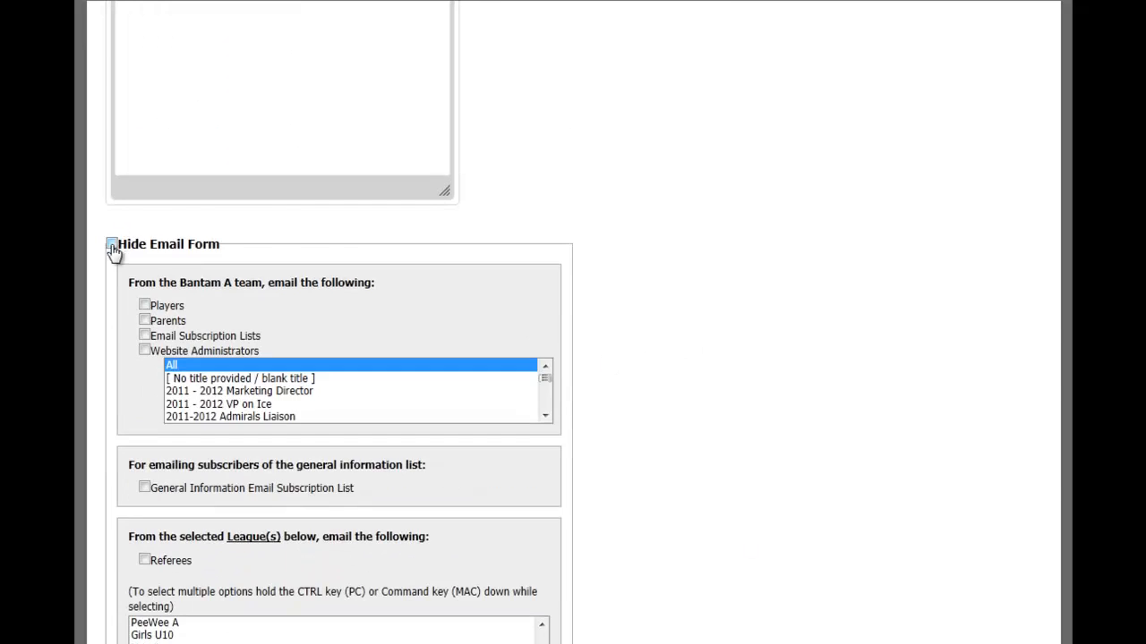
Step: Delete the two-item bulleted list from the "test" article's description and save the updated article
left_click_drag(294, 324, 112, 266)
scroll(113, 267, "up", 2)
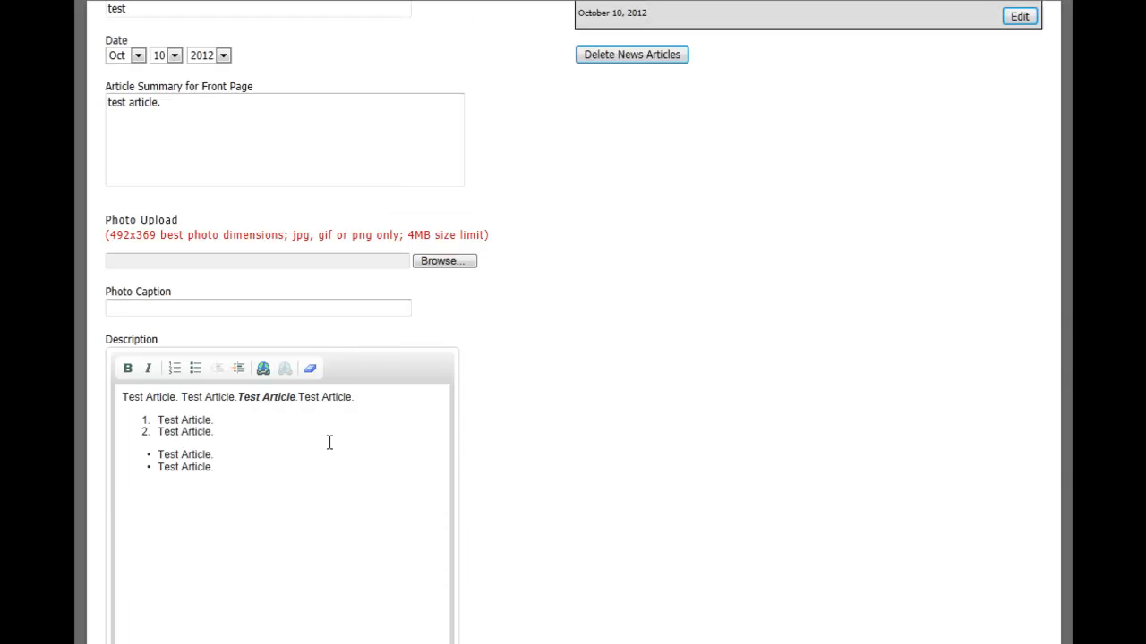
left_click(229, 463)
left_click_drag(228, 463, 167, 457)
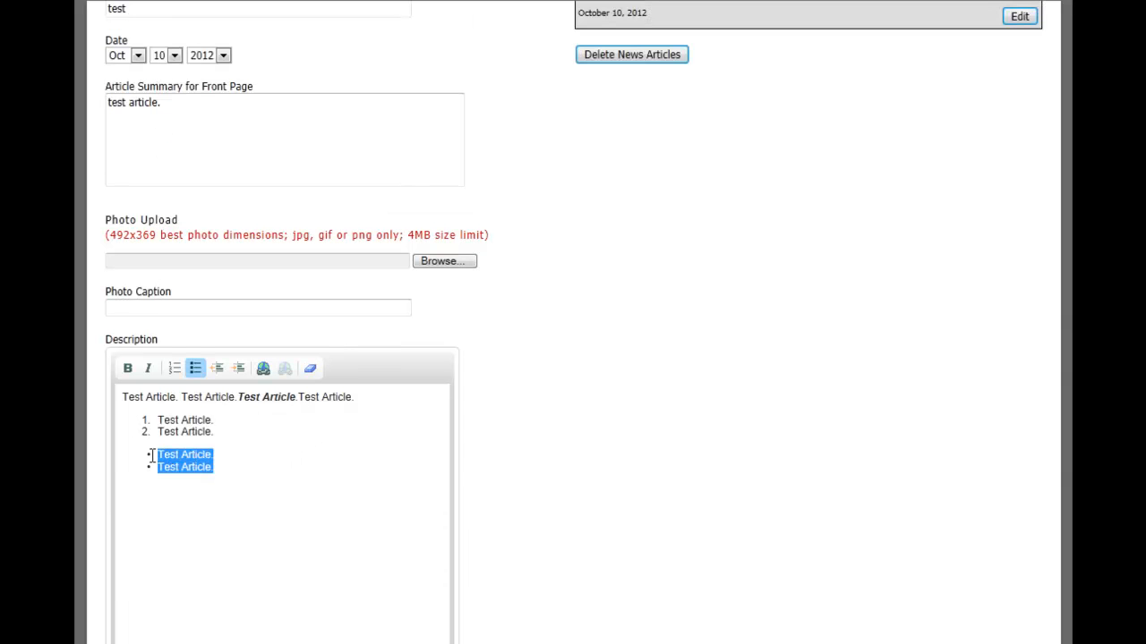
key("Delete")
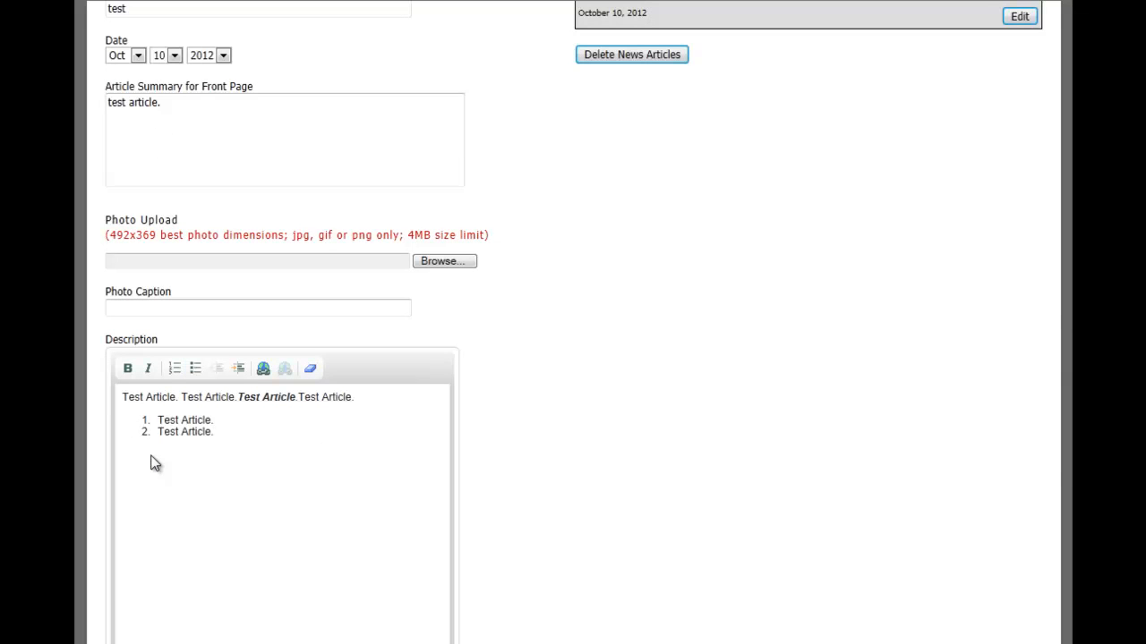
scroll(154, 555, "down", 2)
left_click(130, 642)
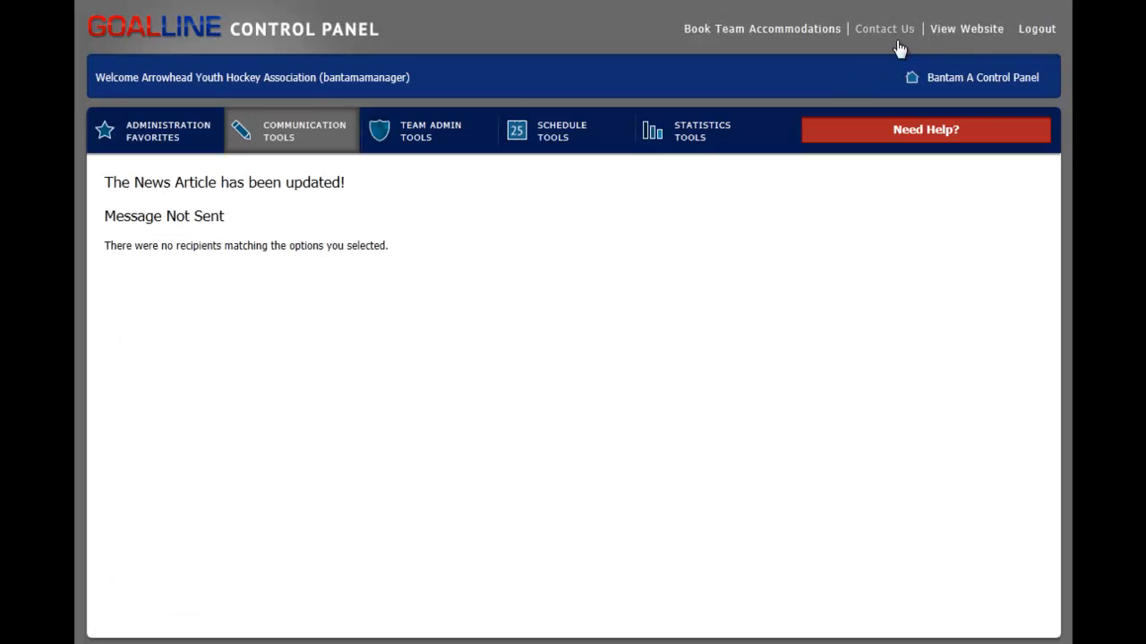
Step: View the Bantam A team page on the website and open the full story of the "test" article
left_click(955, 31)
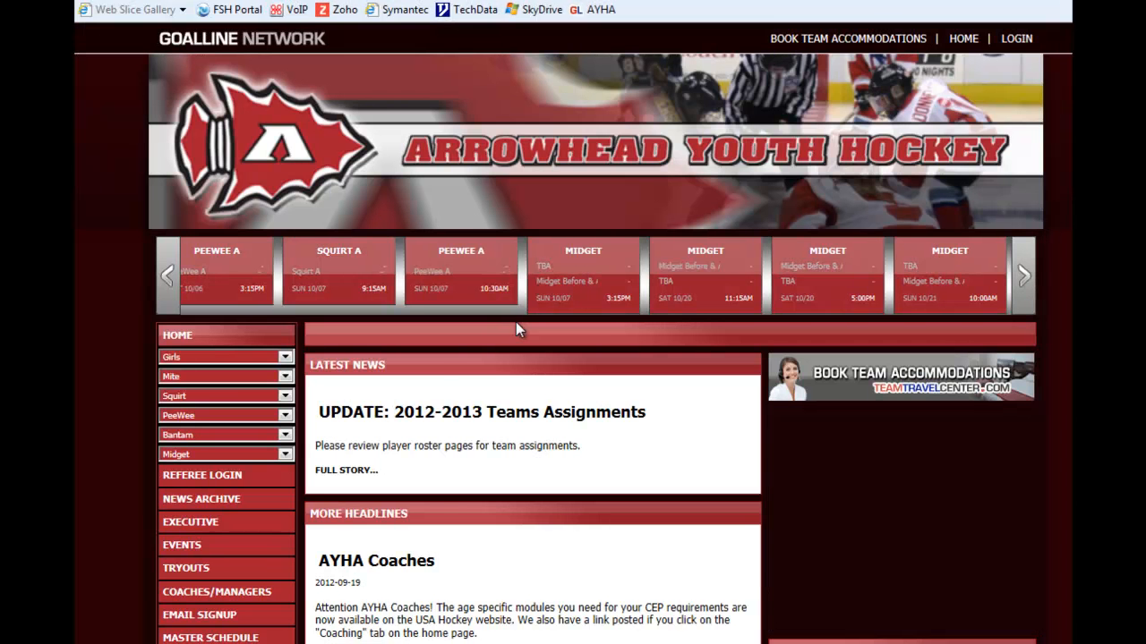
left_click(193, 435)
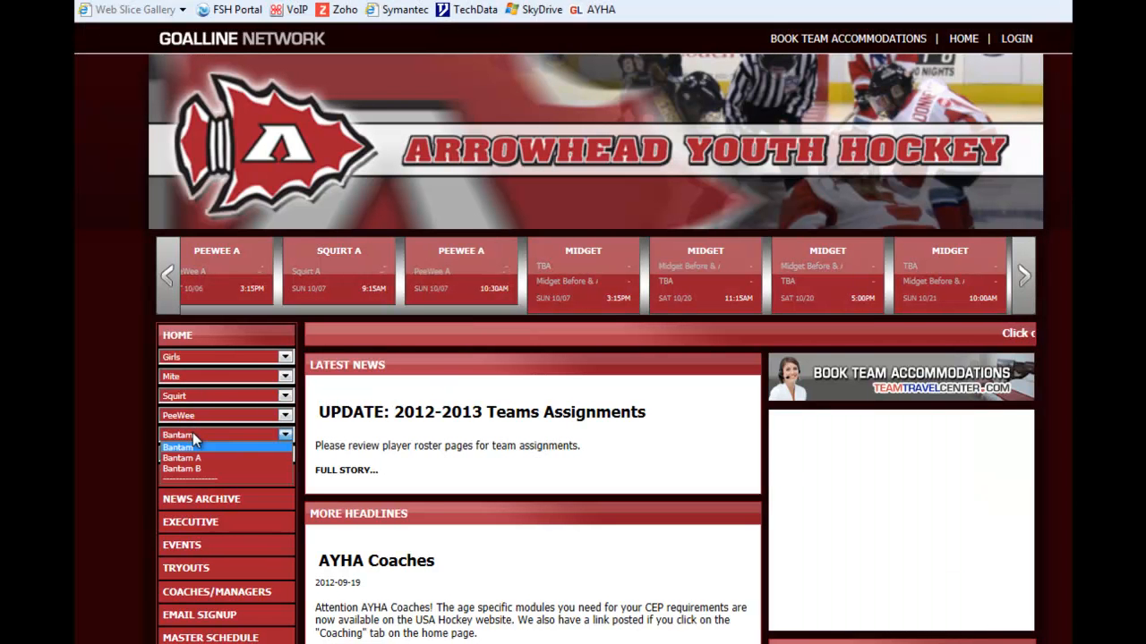
left_click(209, 460)
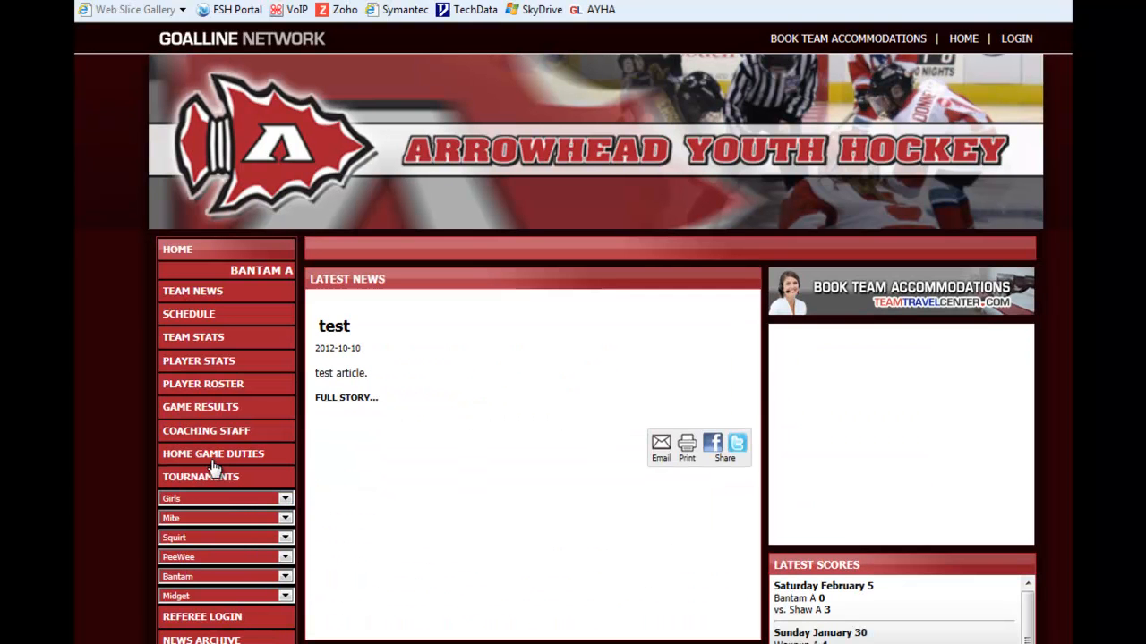
left_click(374, 399)
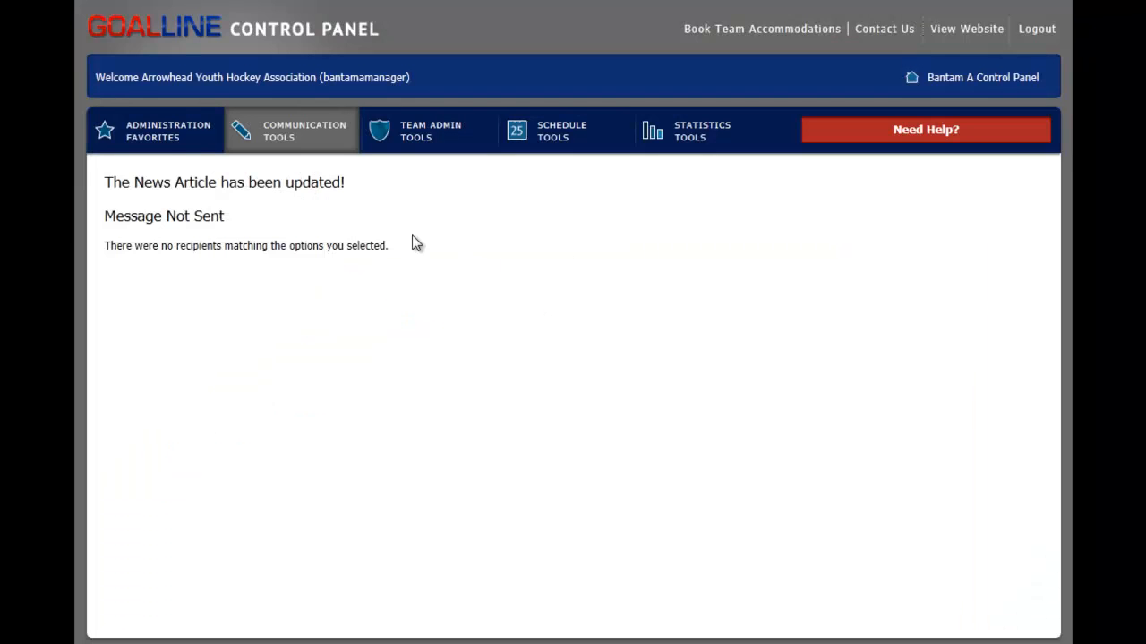
Step: Return to the control panel's news article tool and permanently delete the "test" news article
left_click(181, 141)
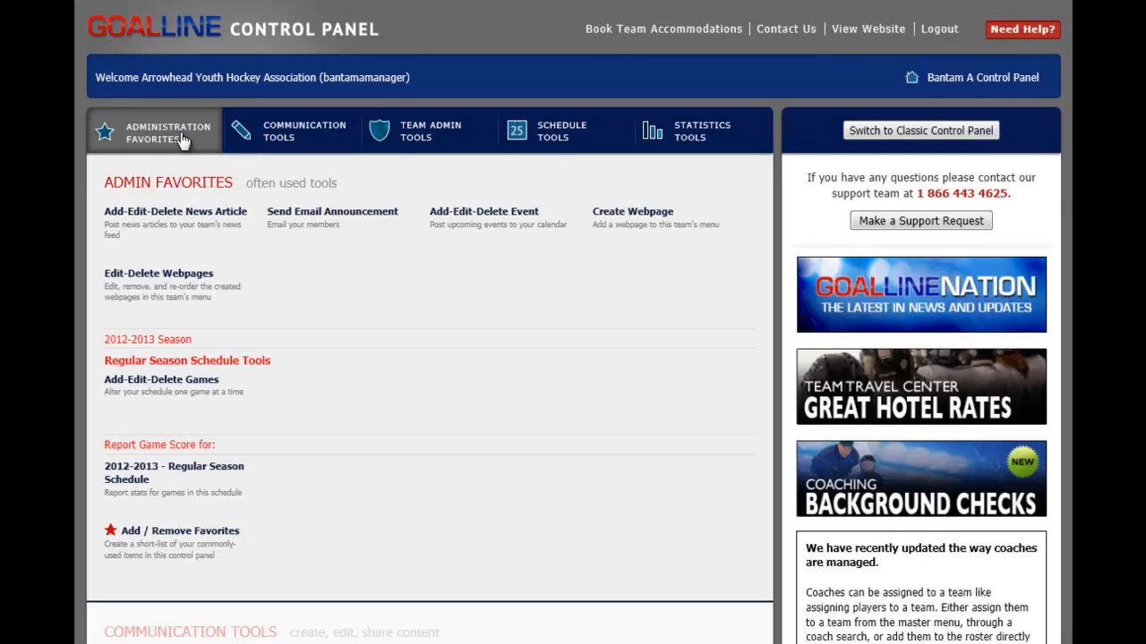
left_click(183, 213)
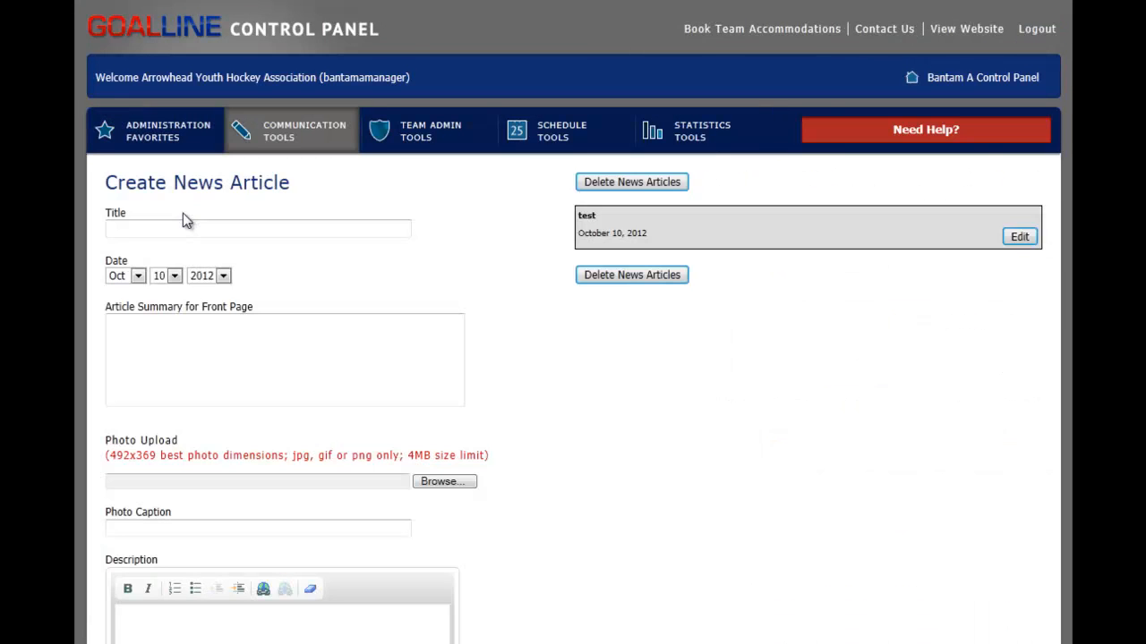
left_click(645, 186)
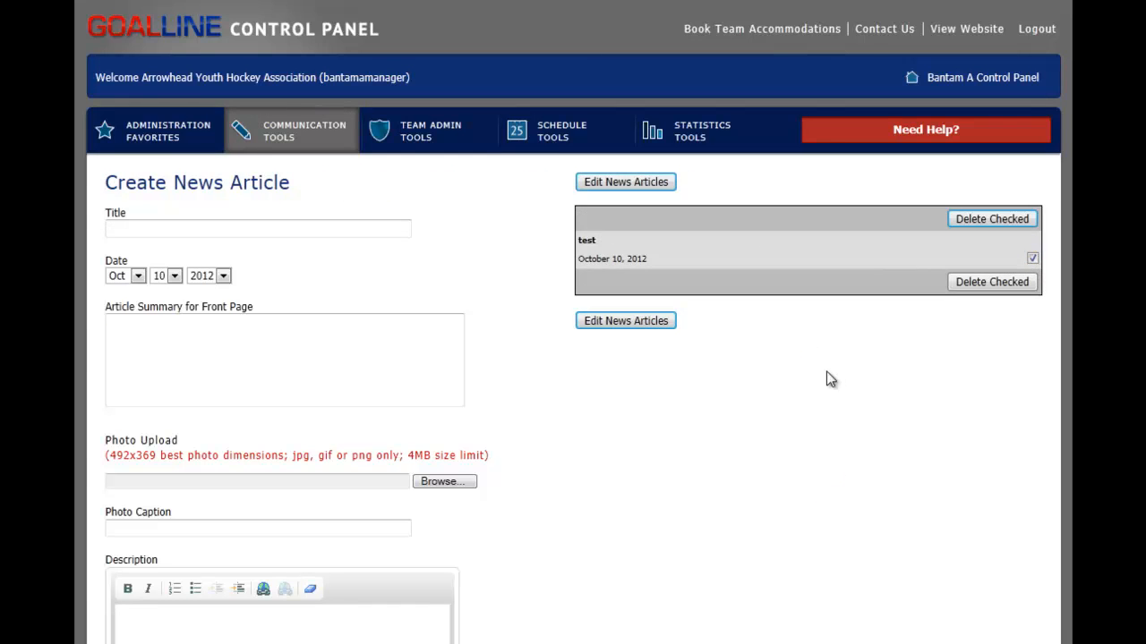
left_click(990, 282)
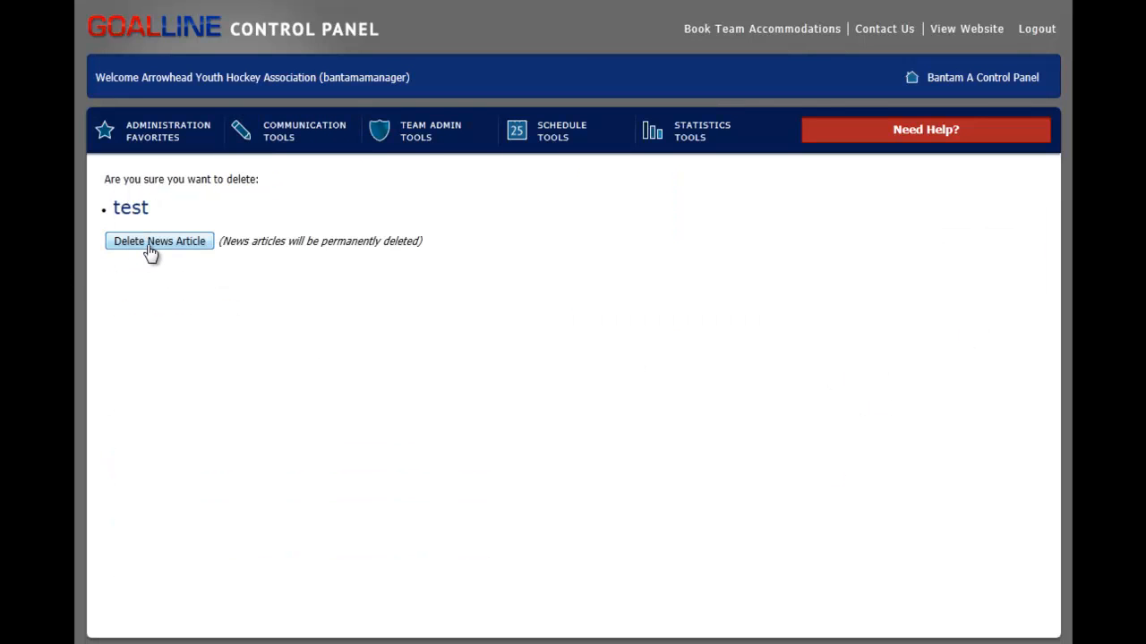
left_click(152, 242)
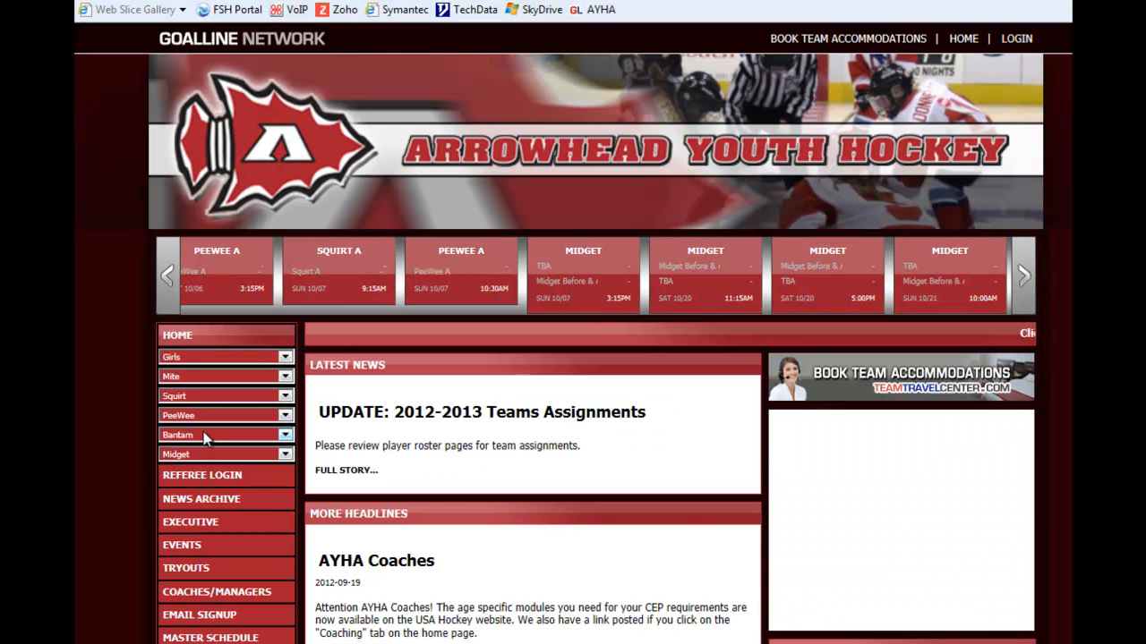
Step: On the team website, open the Bantam A page to check its latest news
left_click(204, 436)
left_click(205, 453)
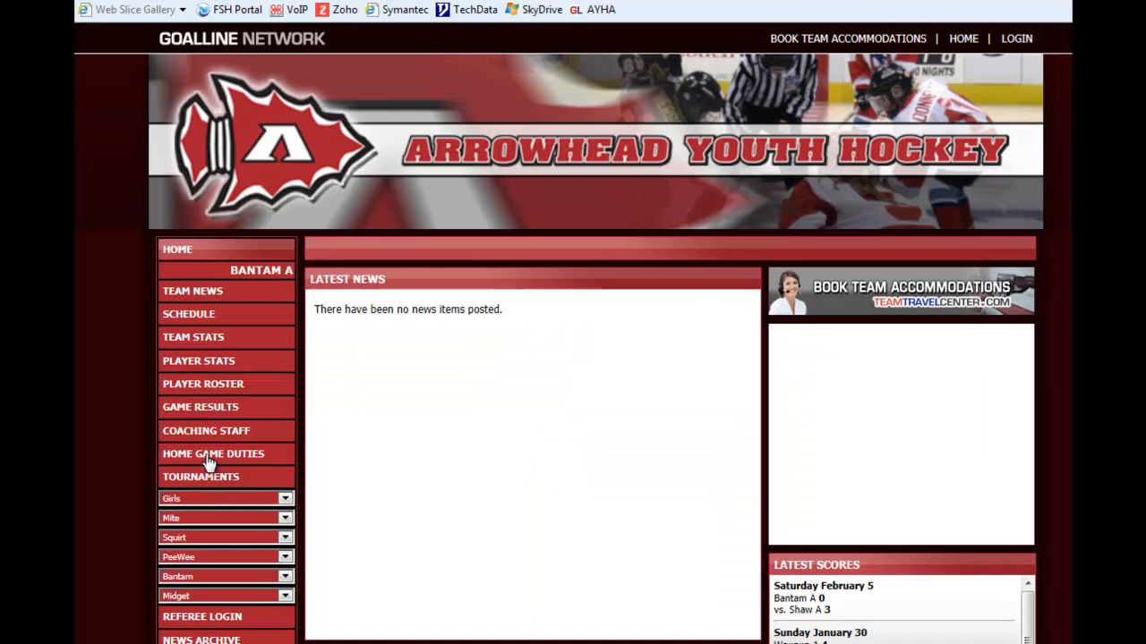